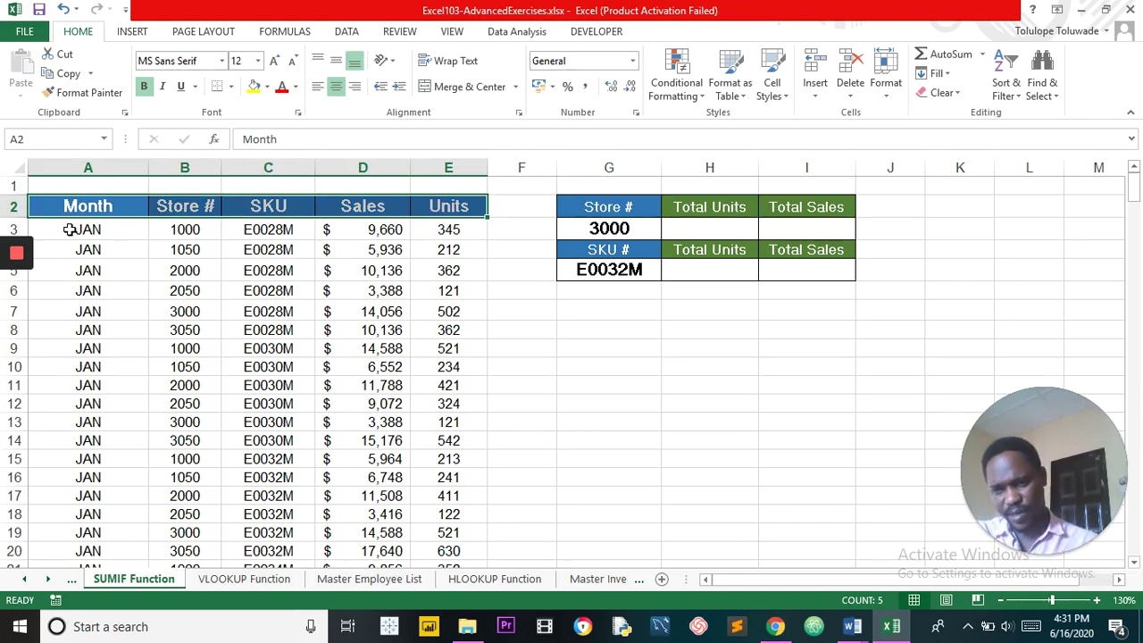
Freeze the panes at cell A3 so rows 1 and 2 with the table headers stay in place.
{"action": "left_click", "coordinate": [70, 230]}
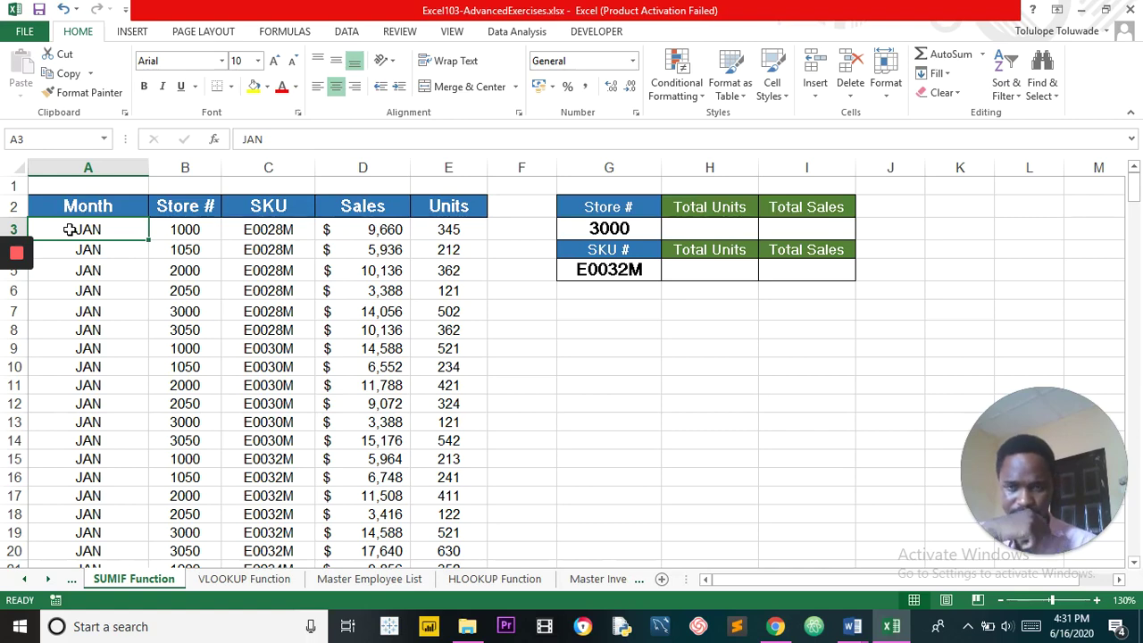
{"action": "left_click", "coordinate": [452, 34]}
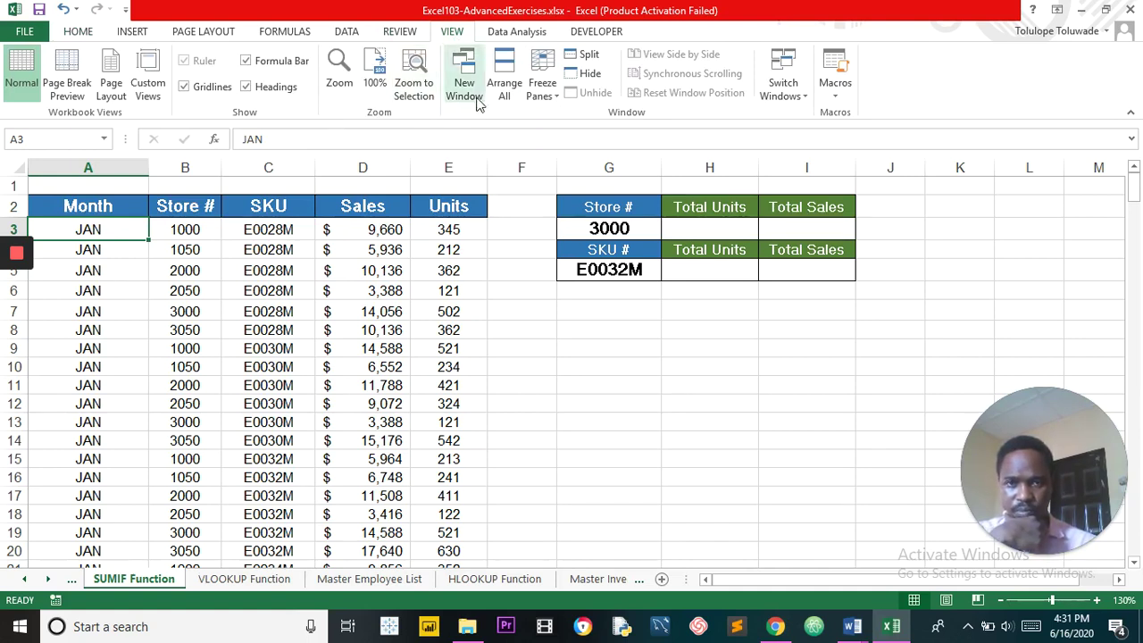
{"action": "left_click", "coordinate": [547, 85]}
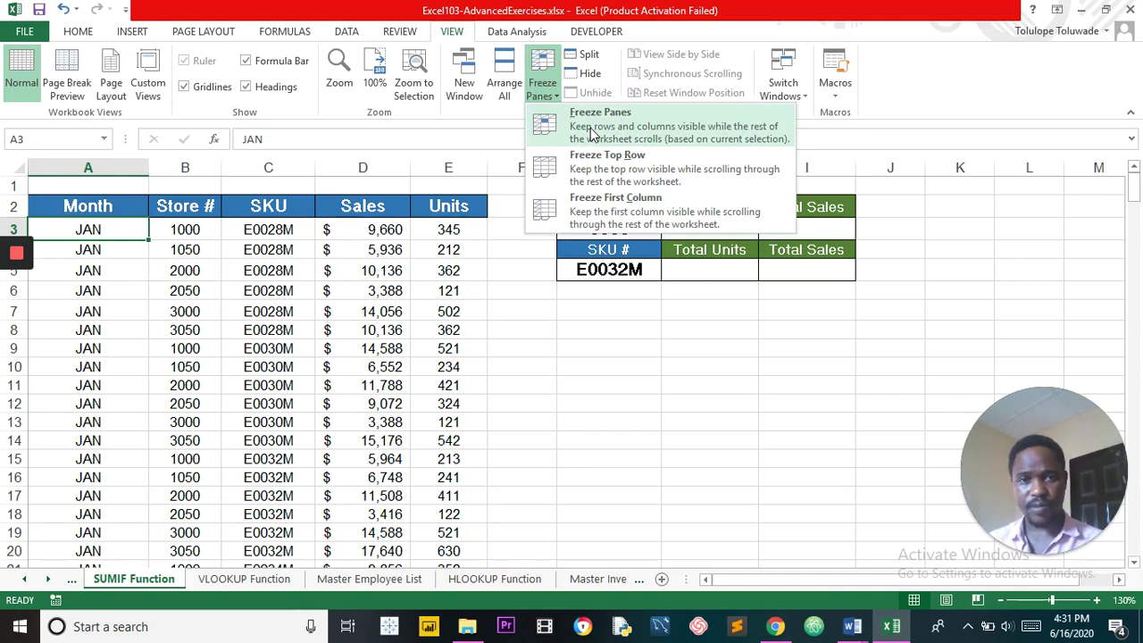
{"action": "left_click", "coordinate": [590, 133]}
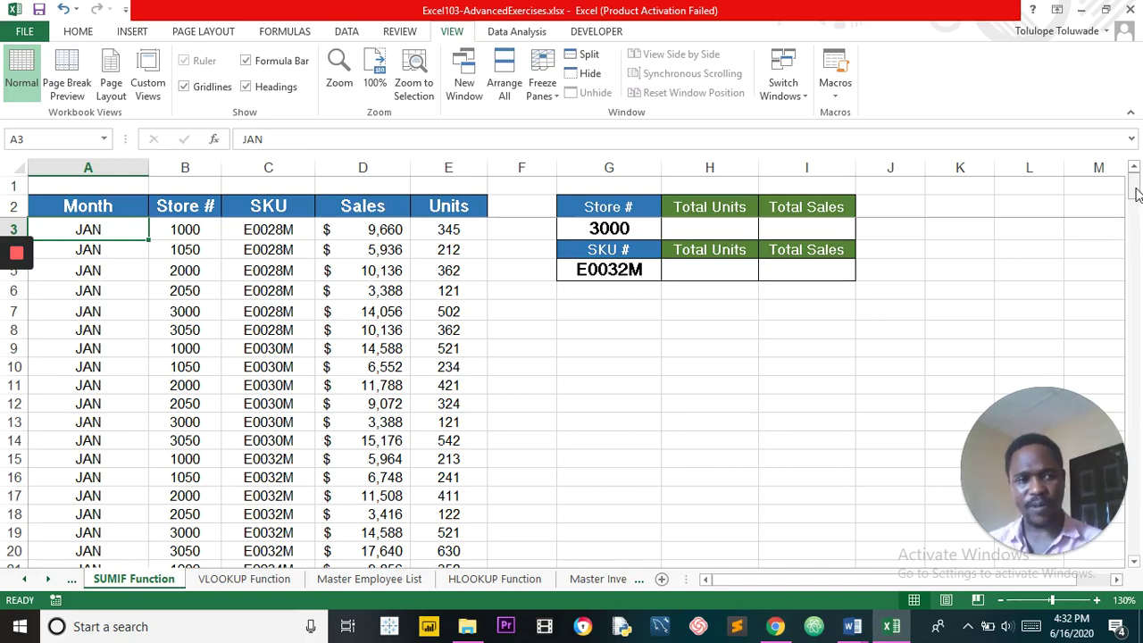
{"action": "mouse_move", "coordinate": [1136, 192]}
{"action": "left_mouse_down"}
{"action": "mouse_move", "coordinate": [1136, 425]}
{"action": "mouse_move", "coordinate": [1136, 186]}
{"action": "left_mouse_up"}
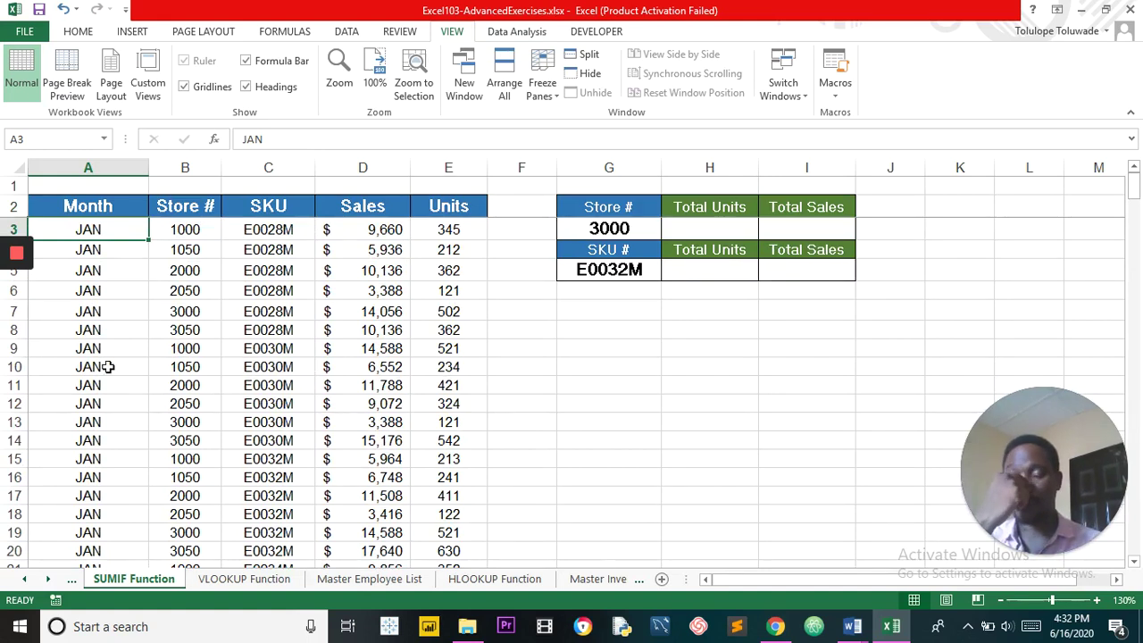
{"action": "mouse_move", "coordinate": [9, 358]}
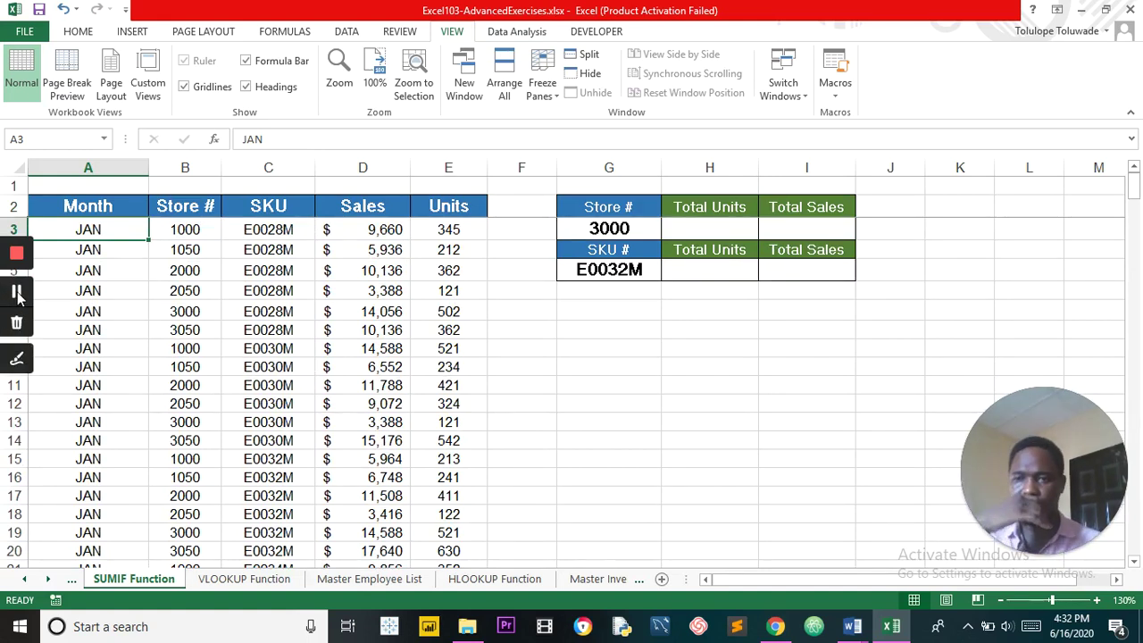
Widen columns A through E so the table extends well beyond the visible sheet width.
{"action": "left_click", "coordinate": [194, 277]}
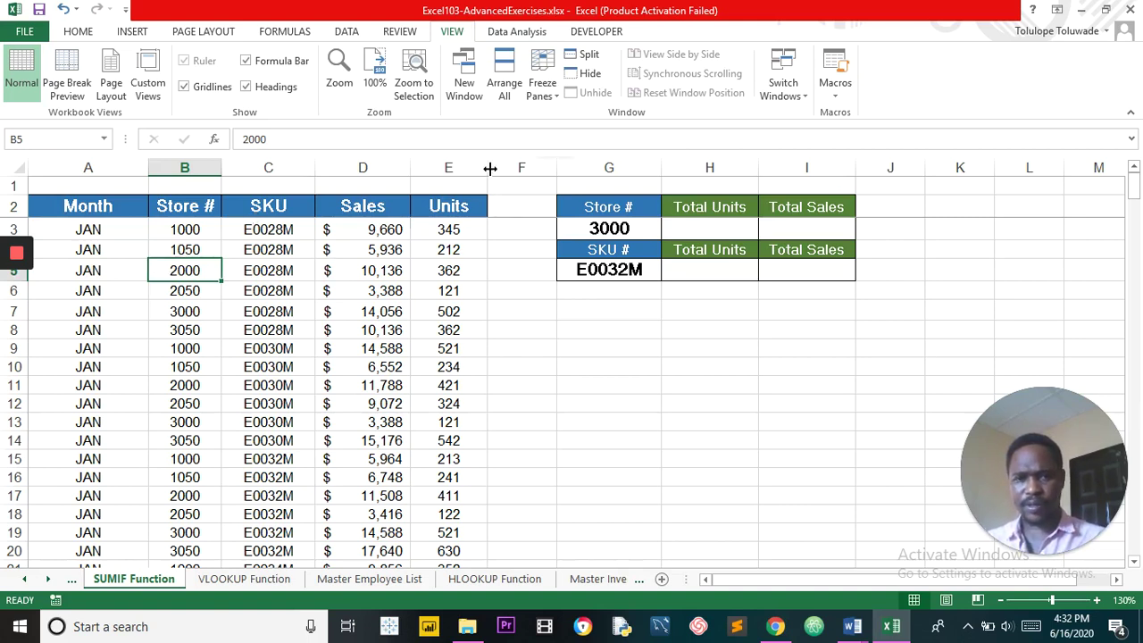
{"action": "left_click_drag", "start_coordinate": [491, 167], "coordinate": [947, 158]}
{"action": "left_click_drag", "start_coordinate": [408, 159], "coordinate": [791, 164]}
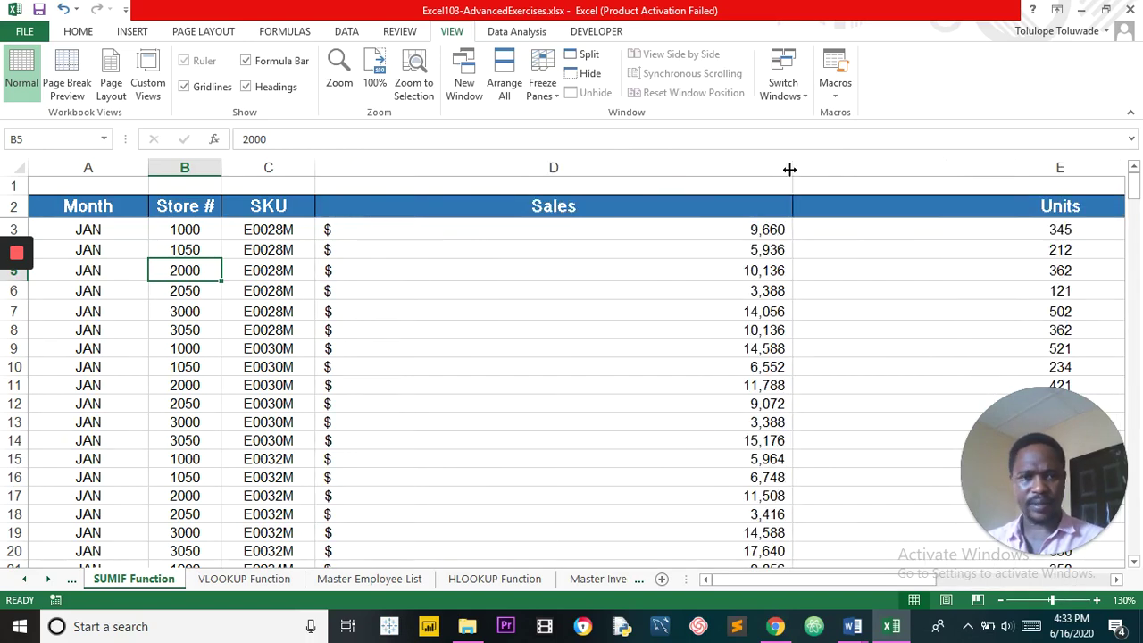
{"action": "left_click_drag", "start_coordinate": [314, 168], "coordinate": [602, 170]}
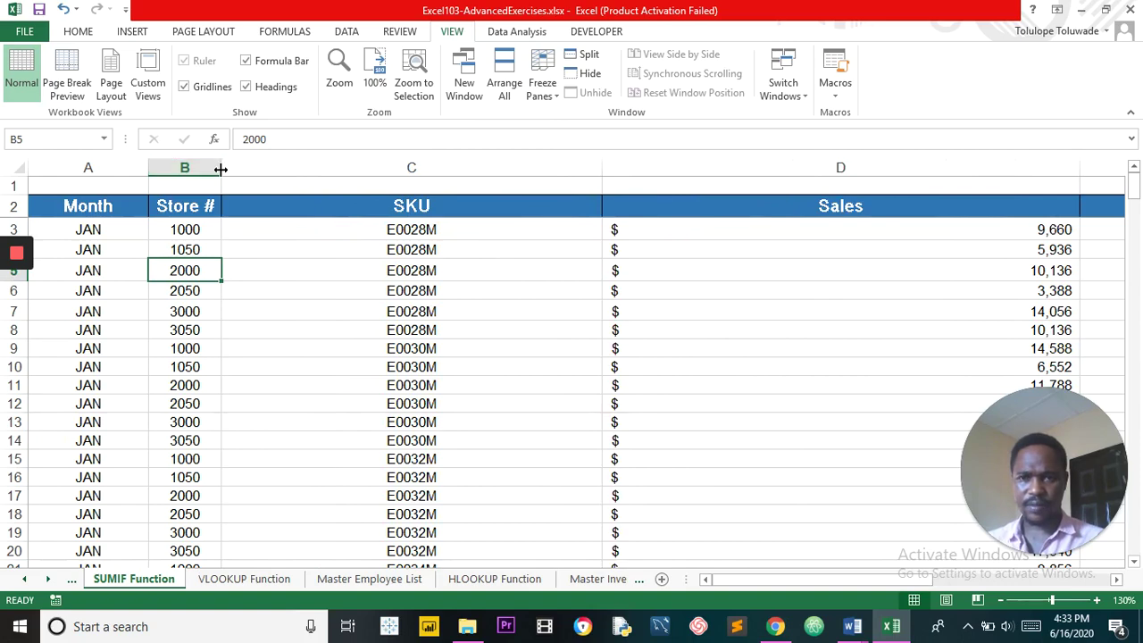
{"action": "left_click_drag", "start_coordinate": [220, 169], "coordinate": [507, 170]}
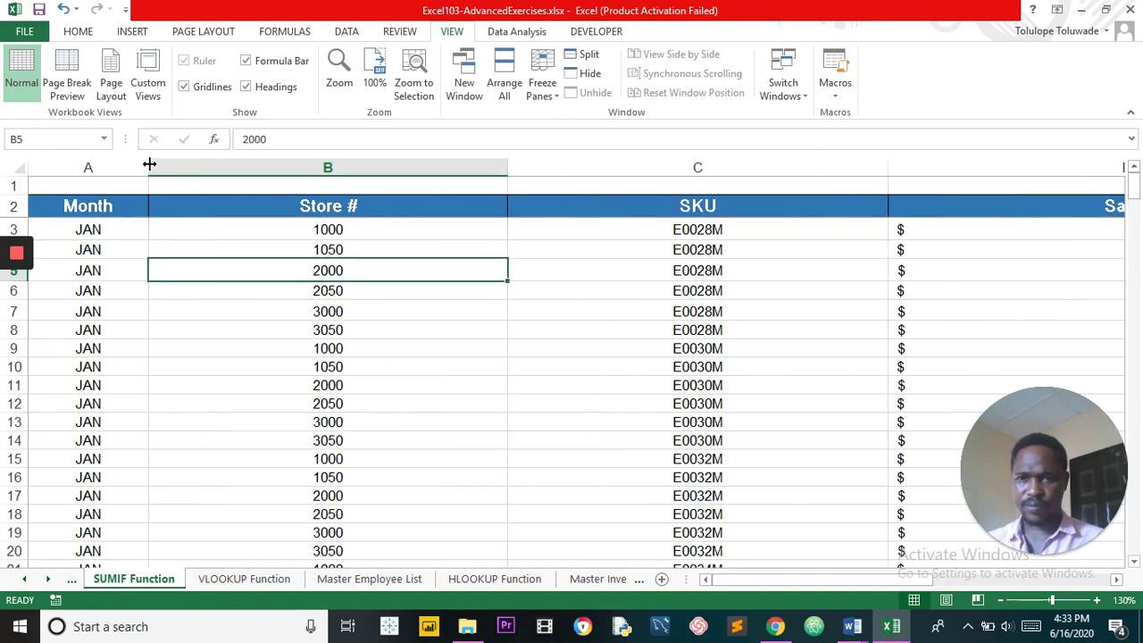
{"action": "left_click_drag", "start_coordinate": [149, 164], "coordinate": [391, 169]}
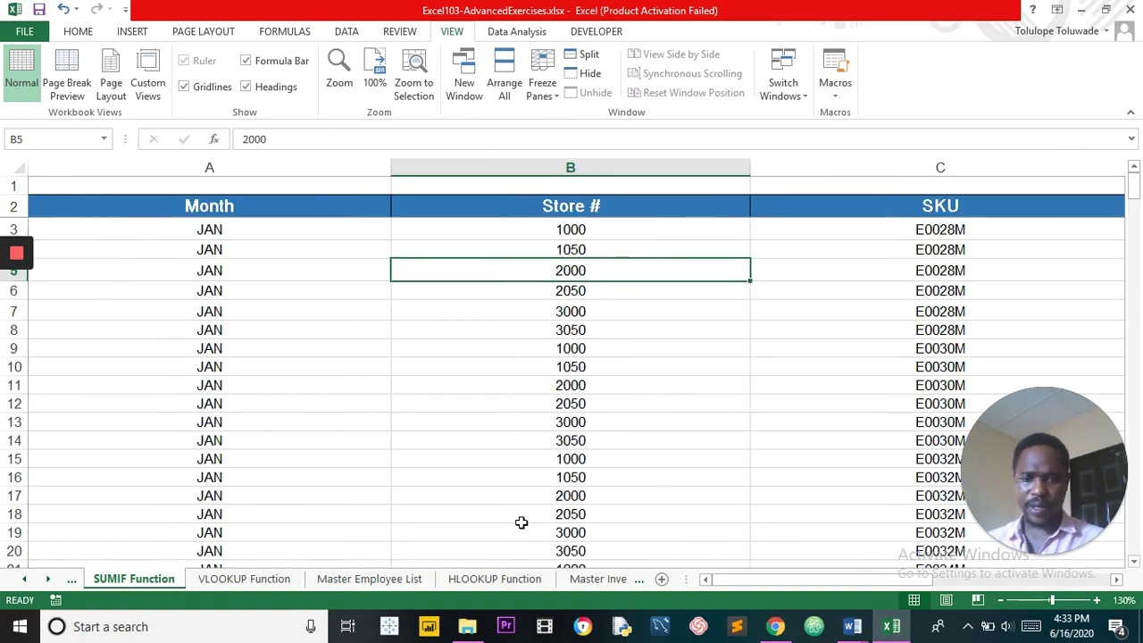
{"action": "left_click", "coordinate": [214, 400]}
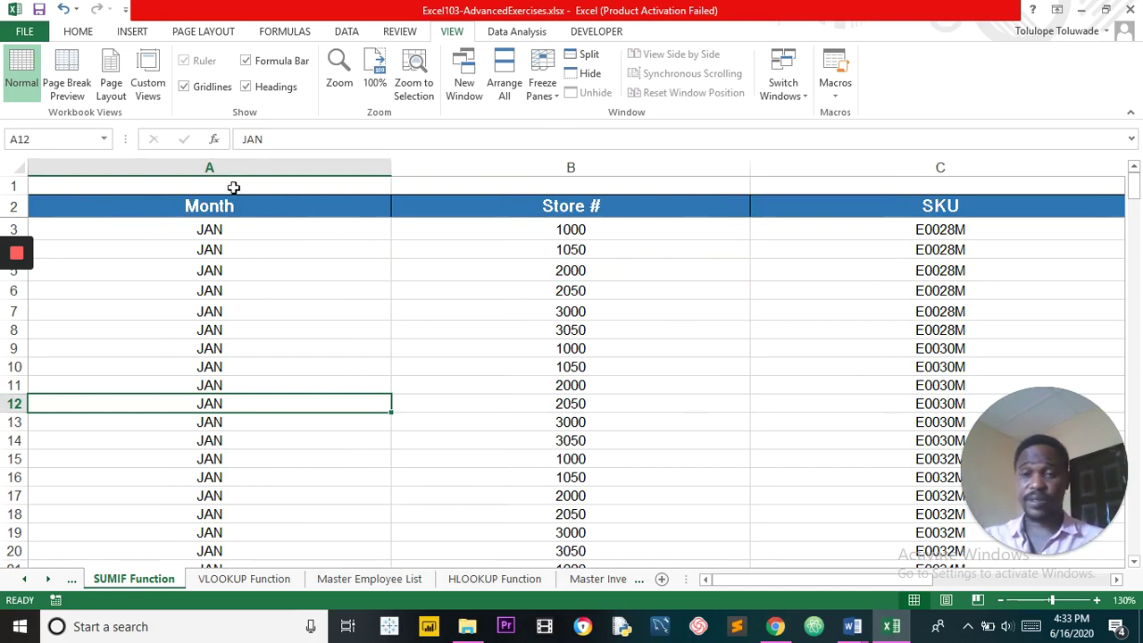
{"action": "left_click_drag", "start_coordinate": [225, 224], "coordinate": [454, 388]}
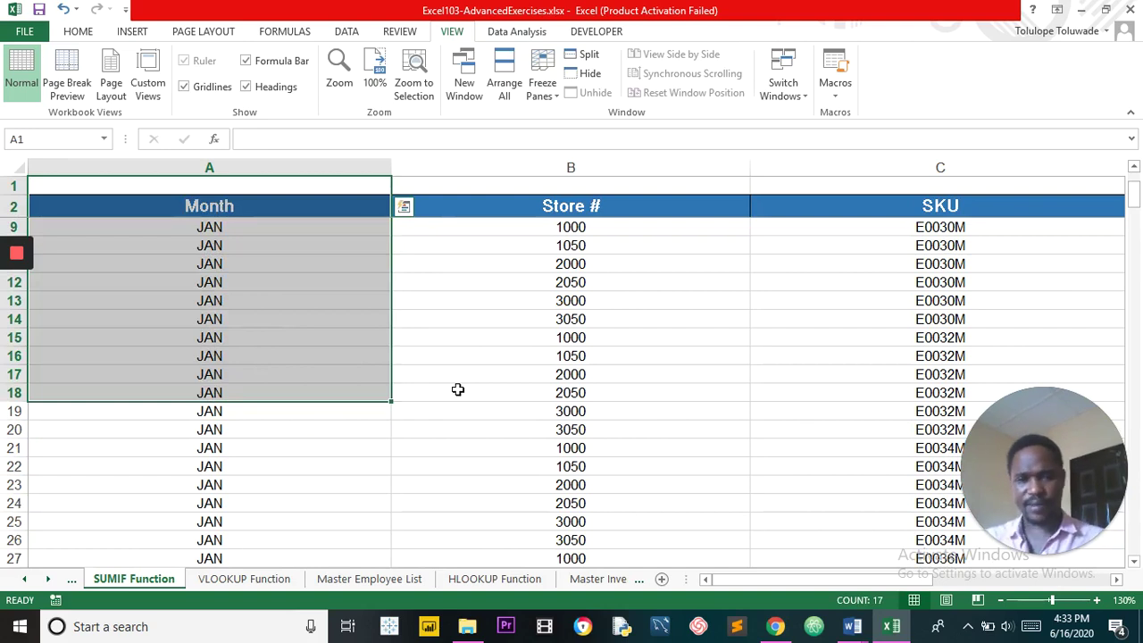
{"action": "scroll", "coordinate": [423, 287], "scroll_direction": "up", "scroll_amount": 2}
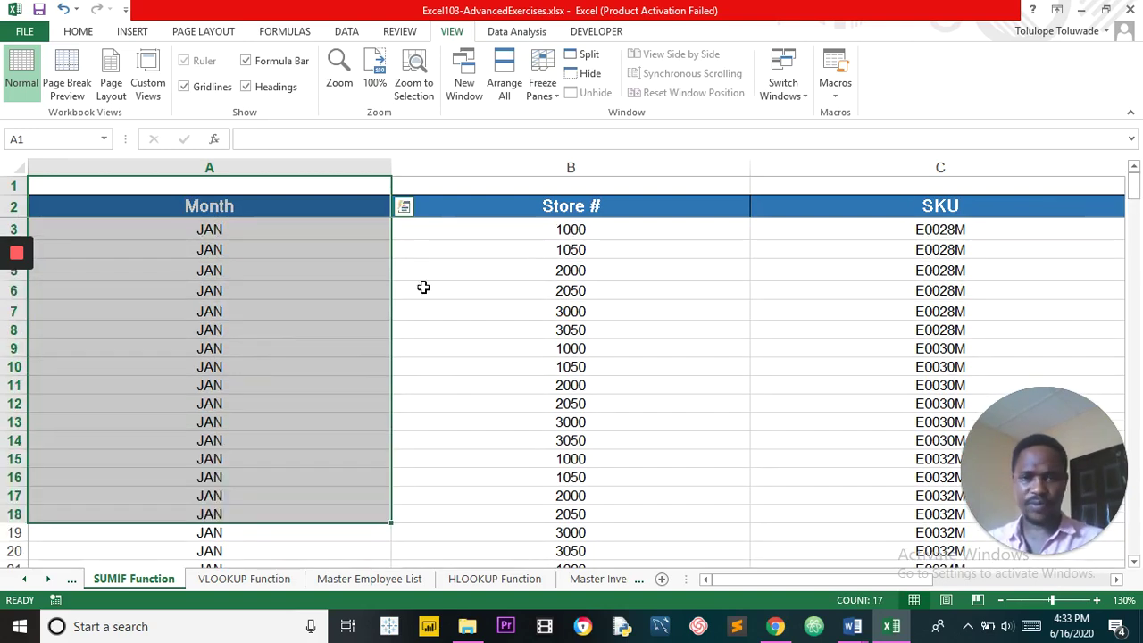
{"action": "left_click", "coordinate": [293, 197]}
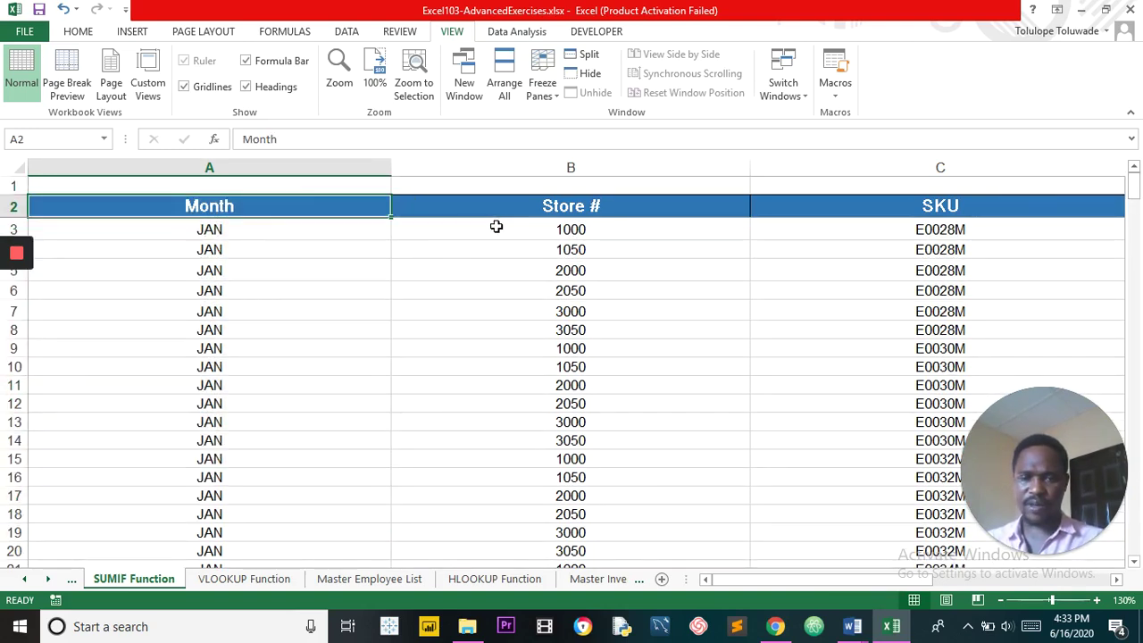
Select cell B3 and remove the existing freeze on the header rows.
{"action": "left_click", "coordinate": [454, 231]}
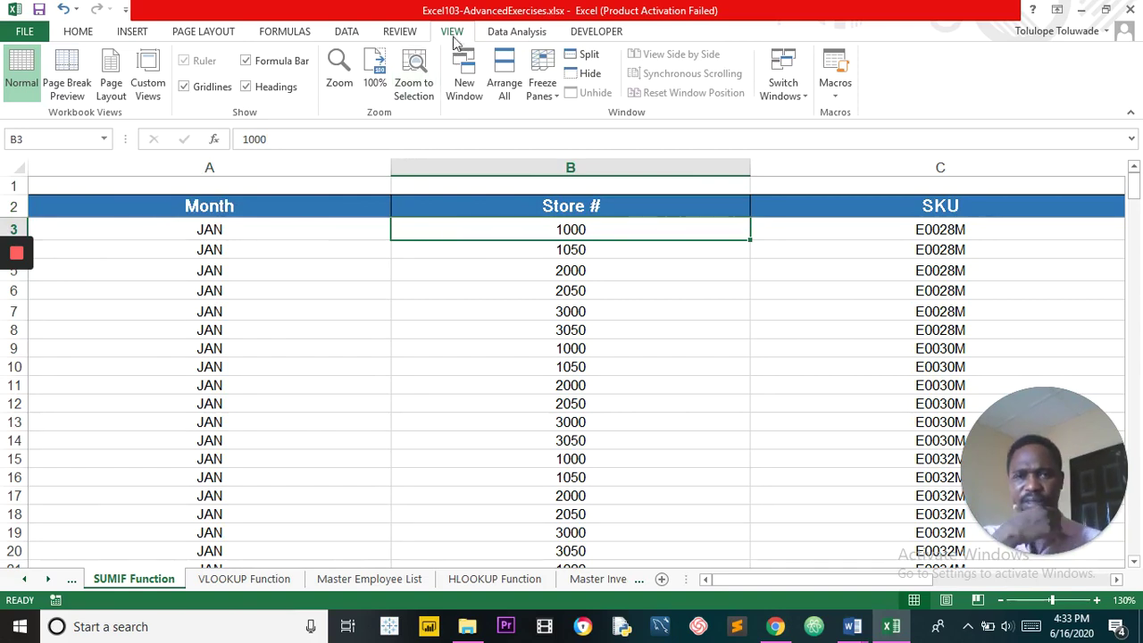
{"action": "left_click", "coordinate": [543, 87]}
{"action": "left_click", "coordinate": [602, 125]}
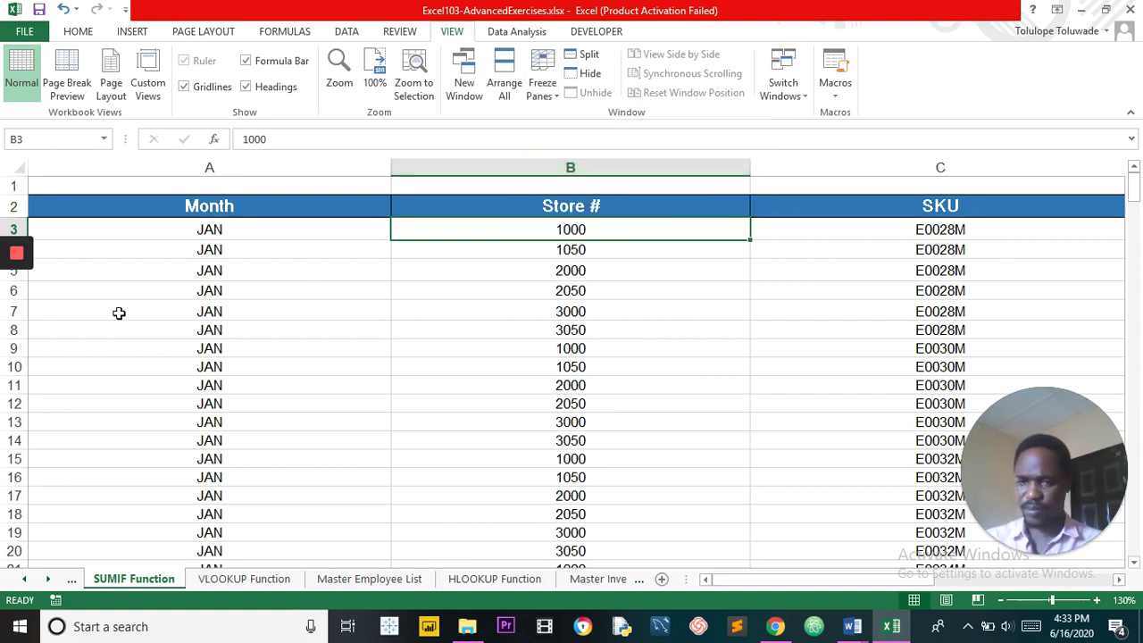
Freeze the panes at cell B3, locking rows 1 and 2 together with the Month column.
{"action": "mouse_move", "coordinate": [25, 295]}
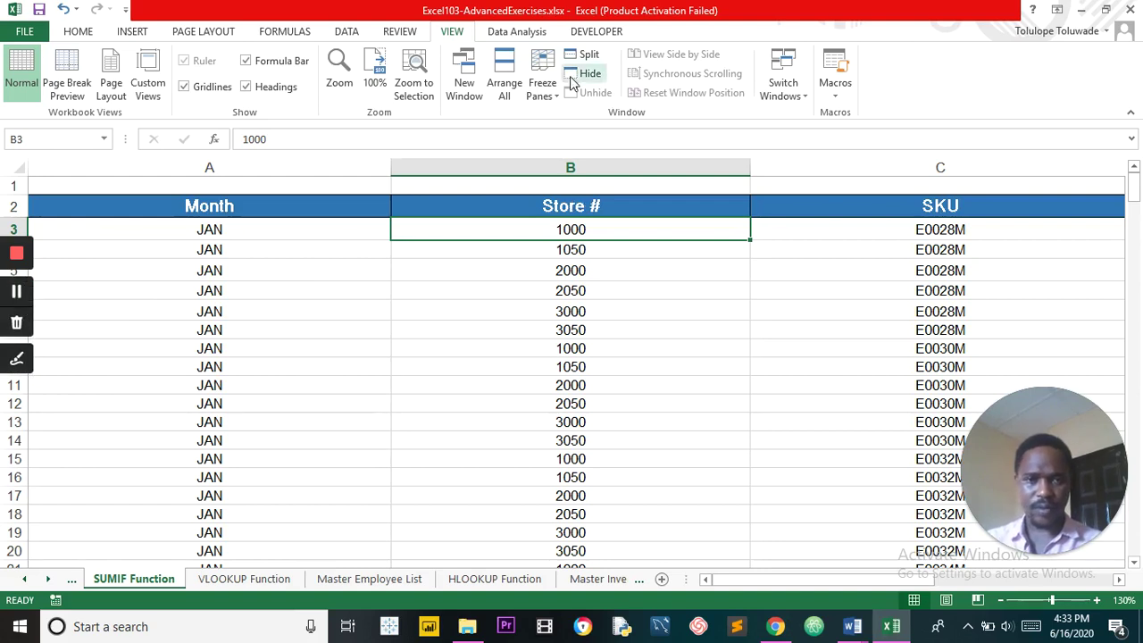
{"action": "left_click", "coordinate": [545, 89]}
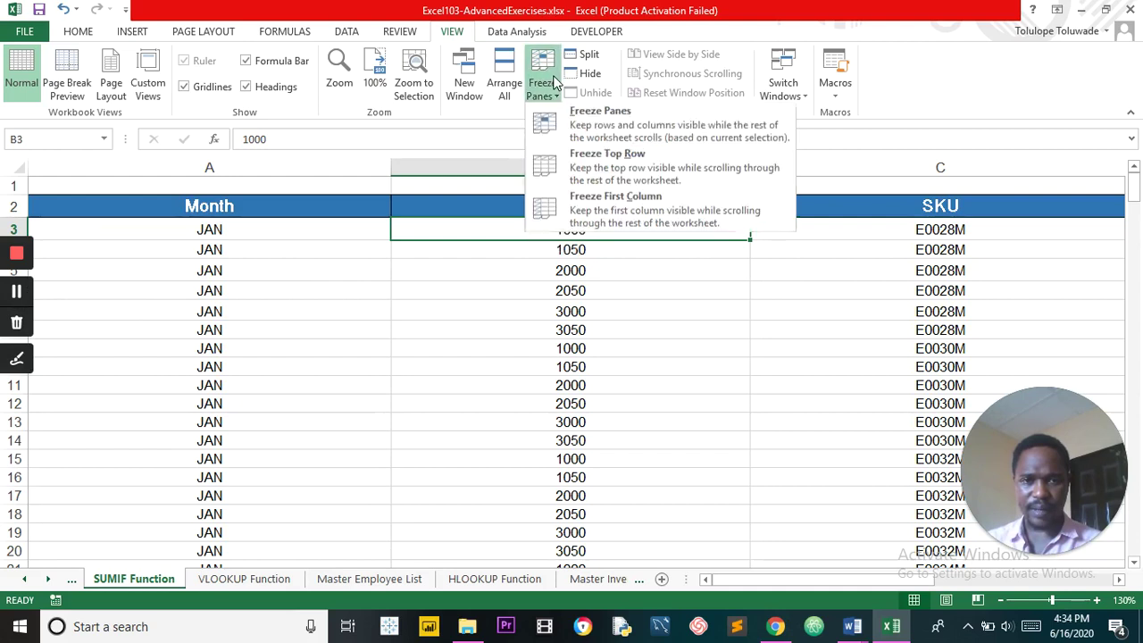
{"action": "left_click", "coordinate": [20, 295]}
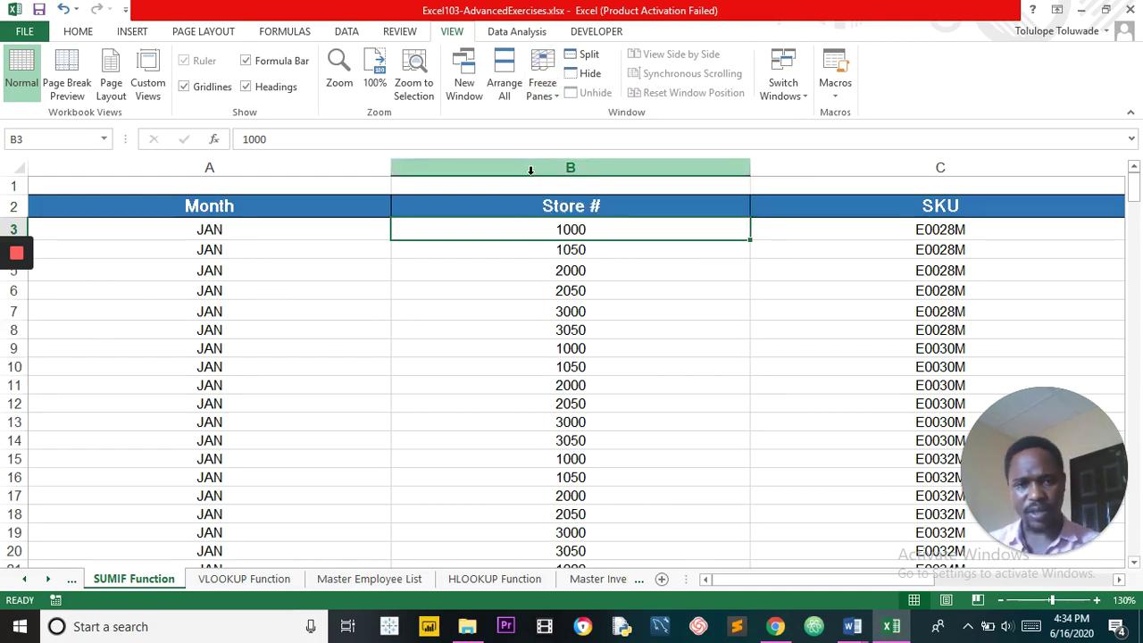
{"action": "left_click", "coordinate": [545, 89]}
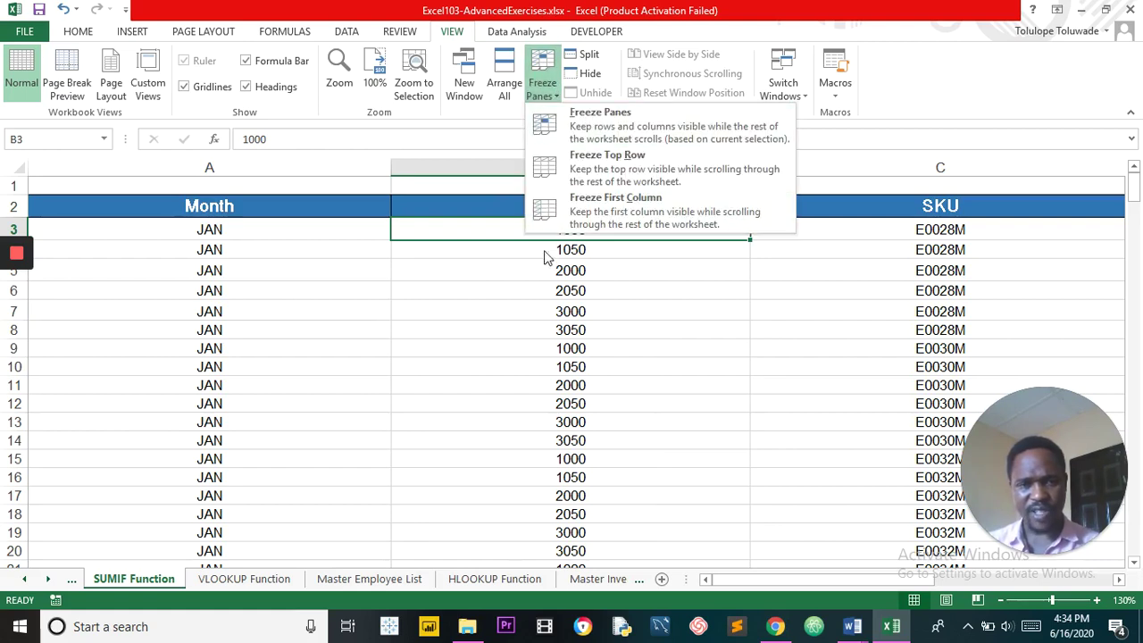
{"action": "left_click", "coordinate": [540, 264]}
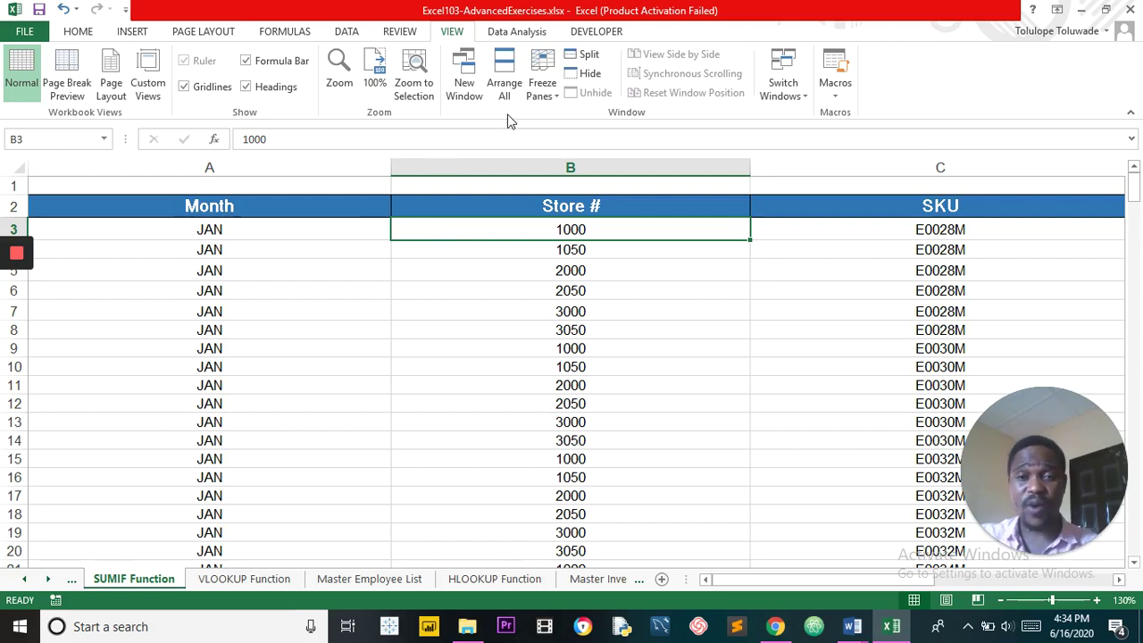
{"action": "left_click", "coordinate": [542, 80]}
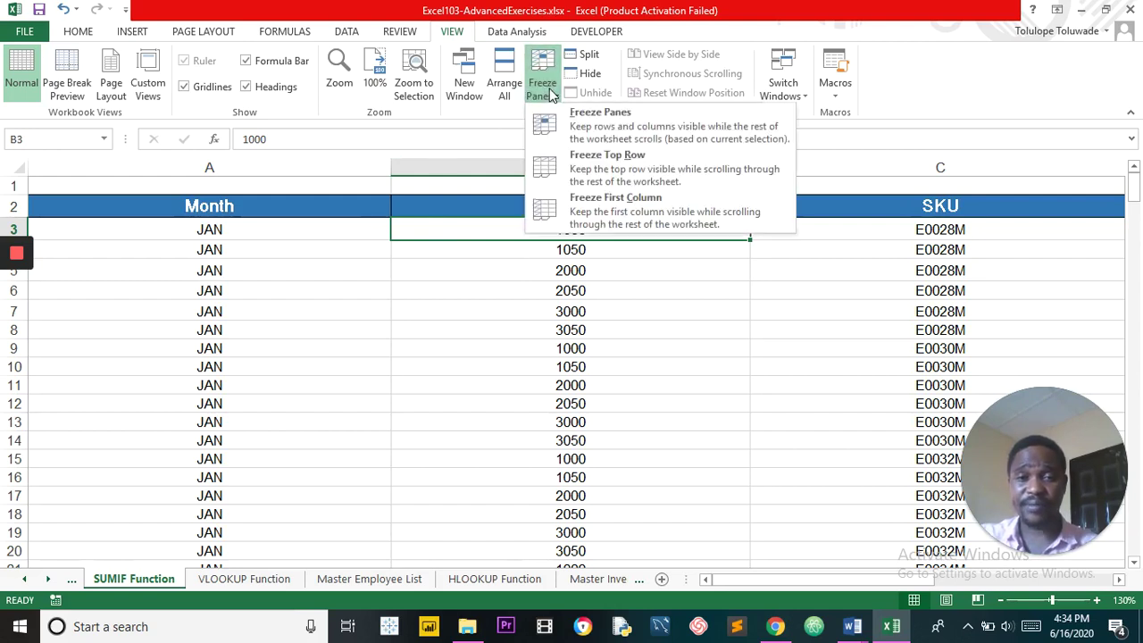
{"action": "left_click", "coordinate": [589, 125]}
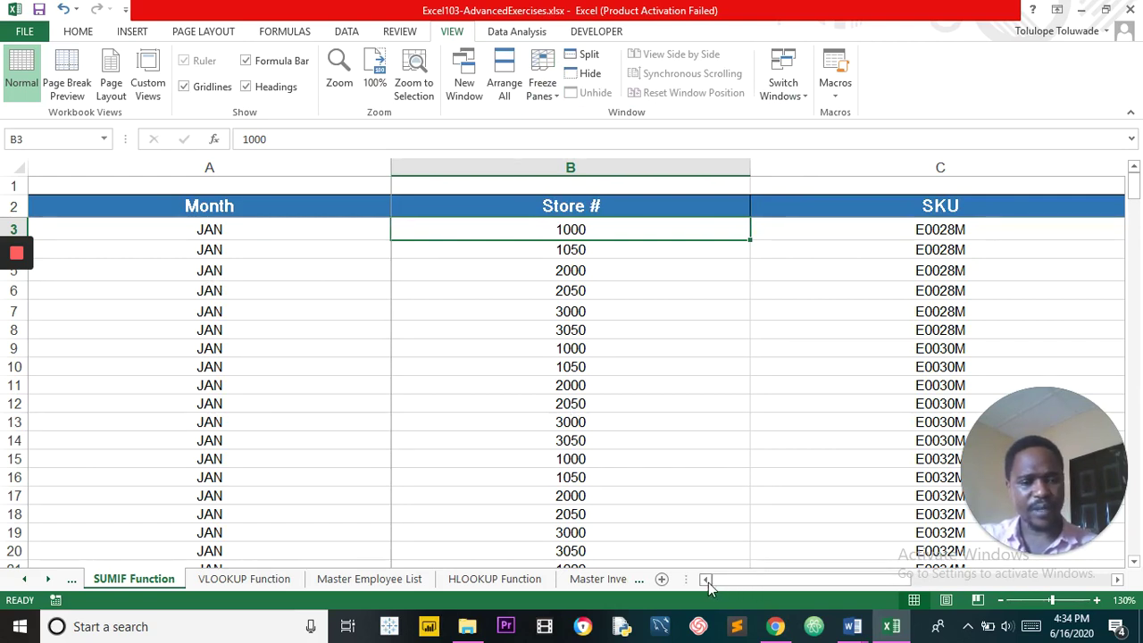
Look across the sheet past the Total Sales column and back to check the frozen Month column.
{"action": "left_click", "coordinate": [1117, 581]}
{"action": "left_click", "coordinate": [1118, 581]}
{"action": "left_click", "coordinate": [1118, 581]}
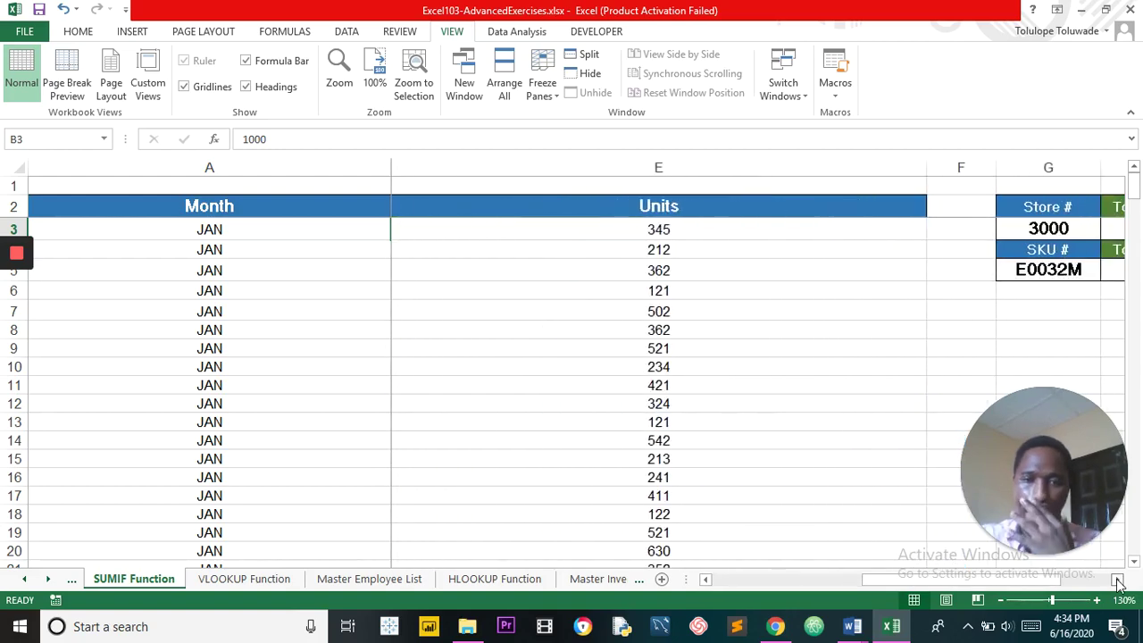
{"action": "left_click", "coordinate": [1118, 581]}
{"action": "left_click", "coordinate": [1117, 581]}
{"action": "left_click", "coordinate": [1117, 582]}
{"action": "left_click", "coordinate": [1117, 581]}
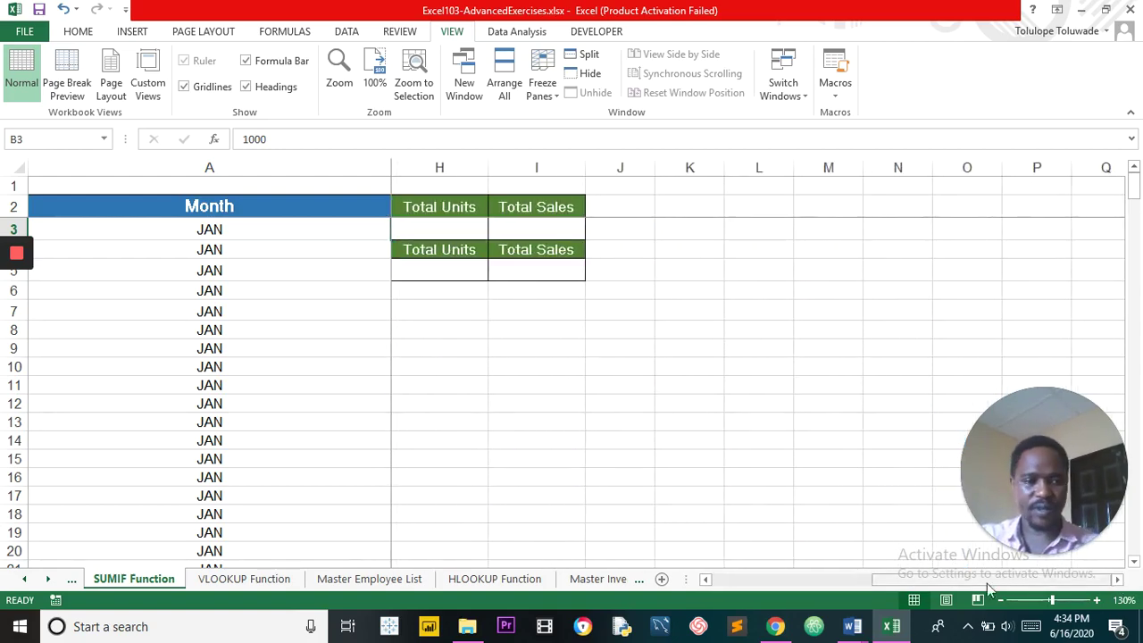
{"action": "left_click_drag", "start_coordinate": [977, 582], "coordinate": [741, 581]}
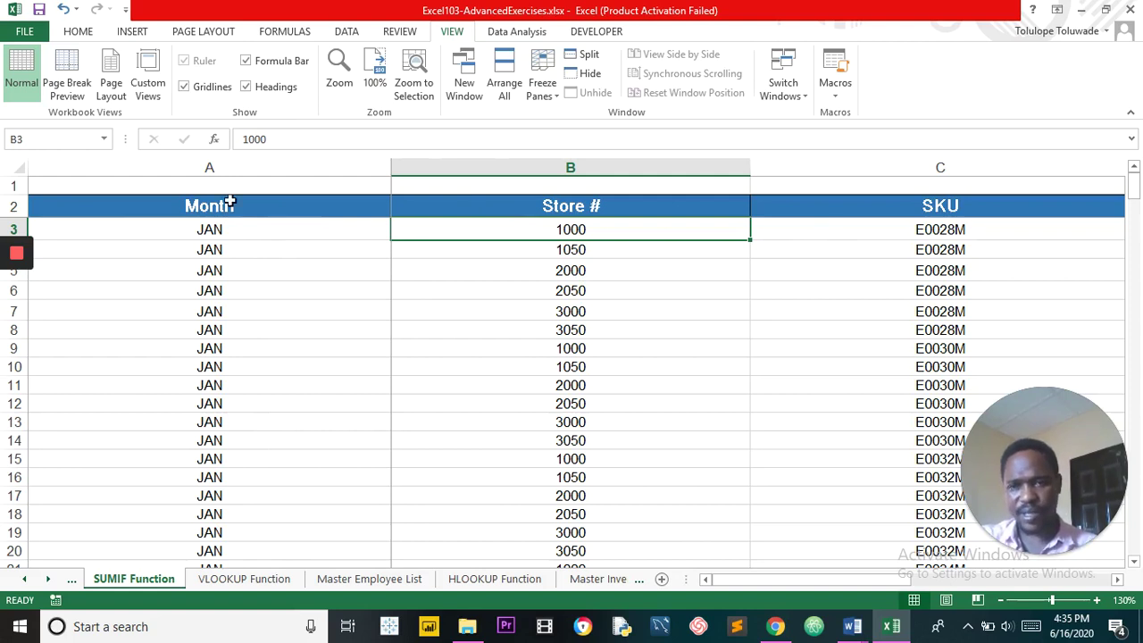
Examine the frozen Month column and header row against the rest of the table.
{"action": "left_click_drag", "start_coordinate": [229, 205], "coordinate": [237, 539]}
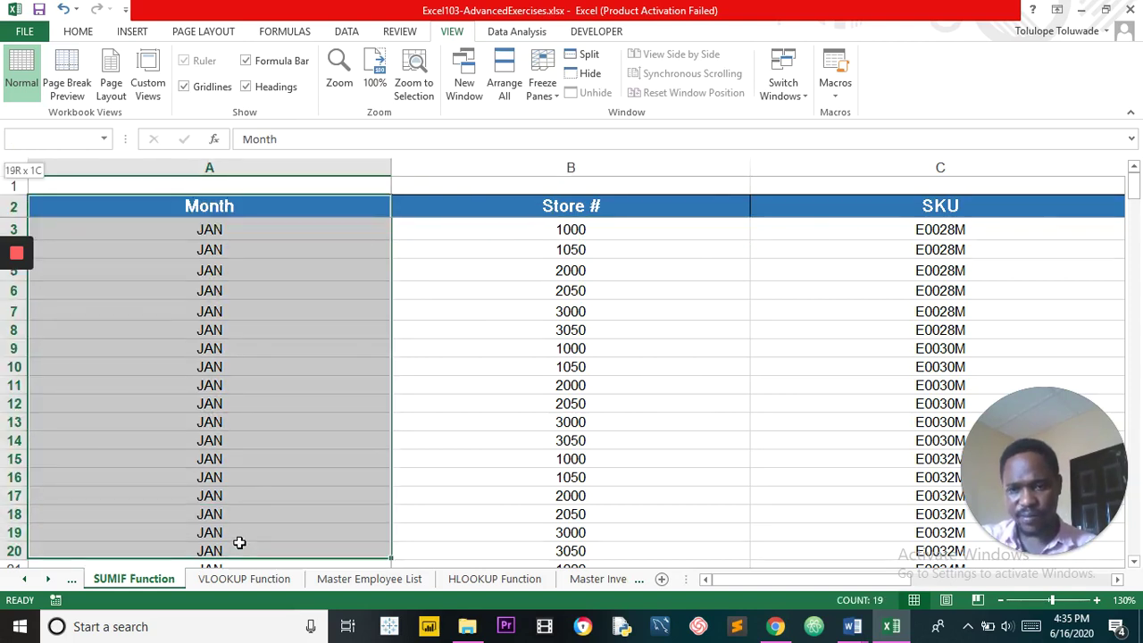
{"action": "left_click", "coordinate": [225, 229]}
{"action": "left_click", "coordinate": [225, 228]}
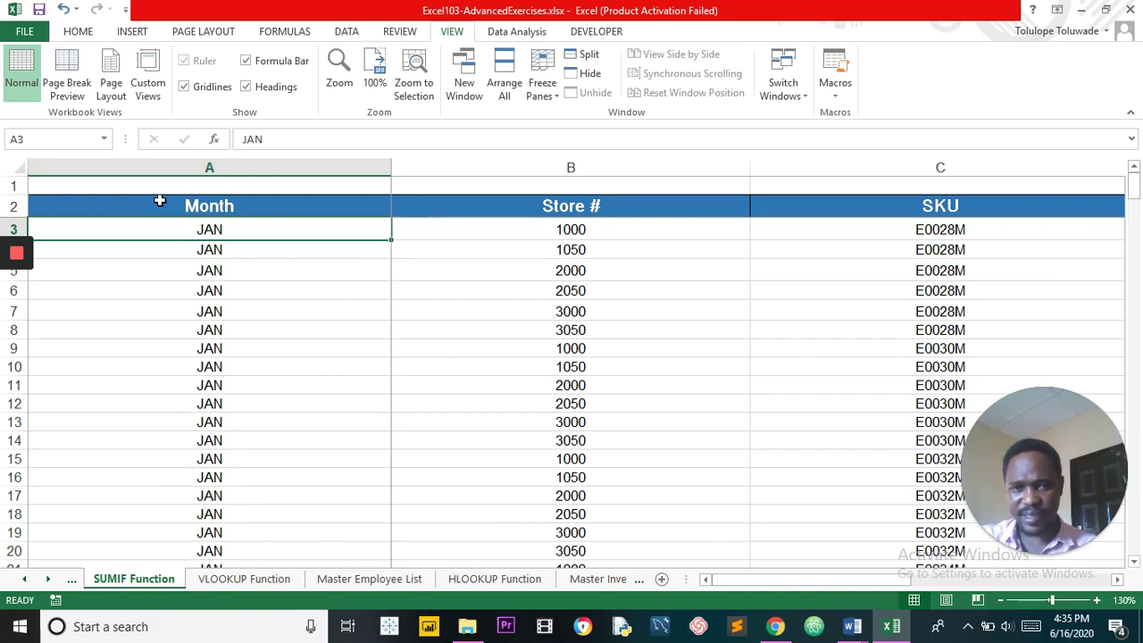
{"action": "left_click_drag", "start_coordinate": [159, 201], "coordinate": [1066, 209]}
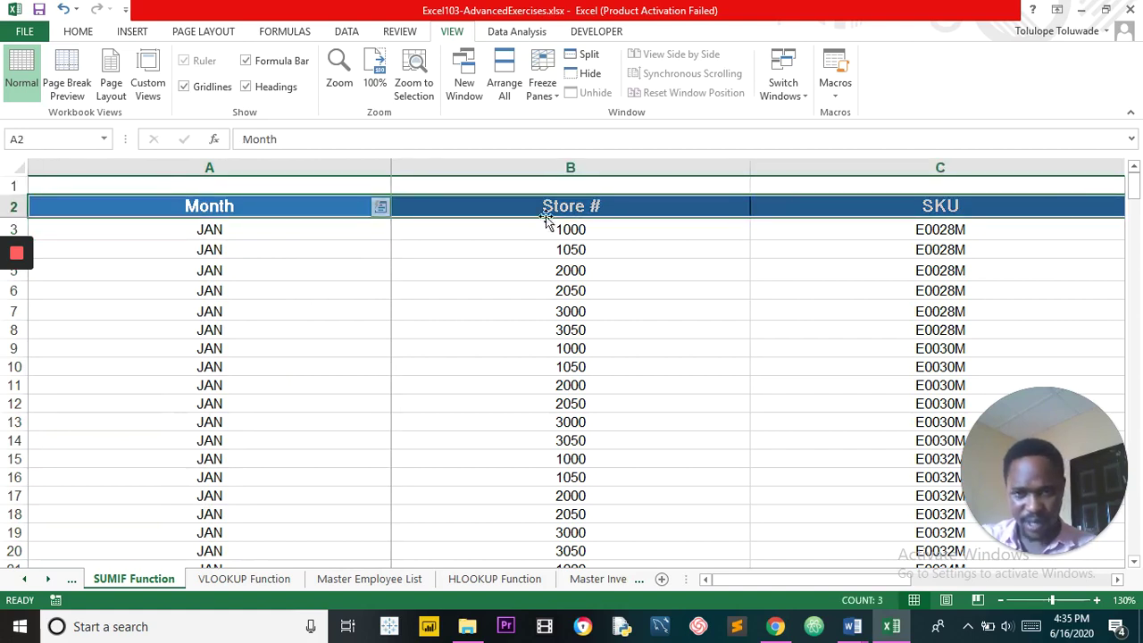
{"action": "left_click", "coordinate": [466, 251]}
{"action": "left_click", "coordinate": [462, 229]}
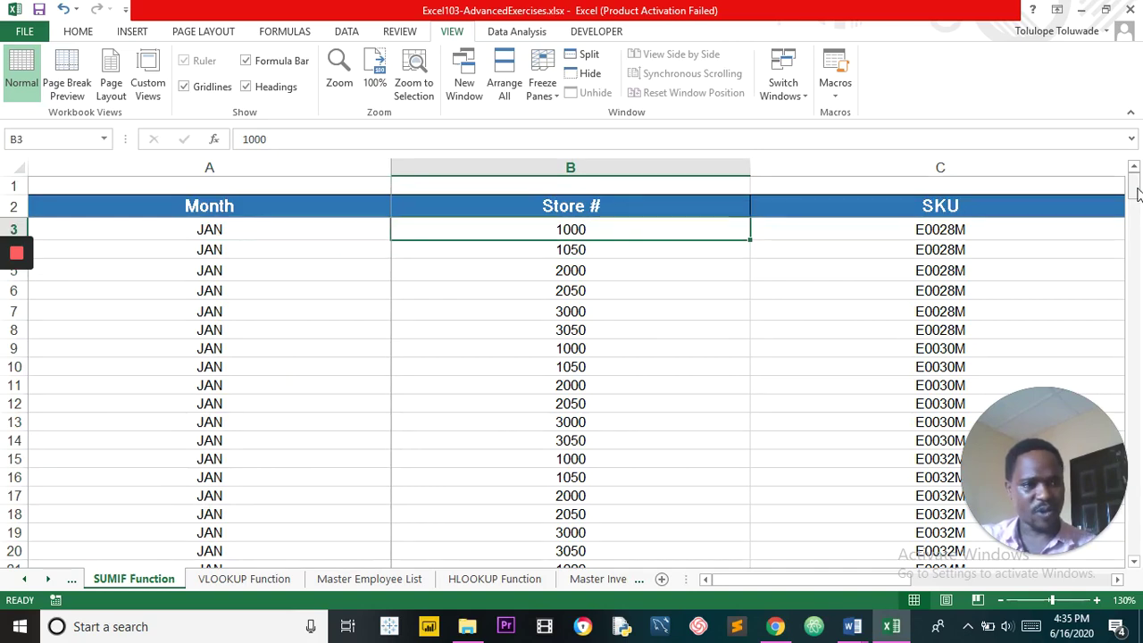
{"action": "mouse_move", "coordinate": [1137, 193]}
{"action": "left_mouse_down"}
{"action": "mouse_move", "coordinate": [1136, 255]}
{"action": "mouse_move", "coordinate": [1136, 191]}
{"action": "left_mouse_up"}
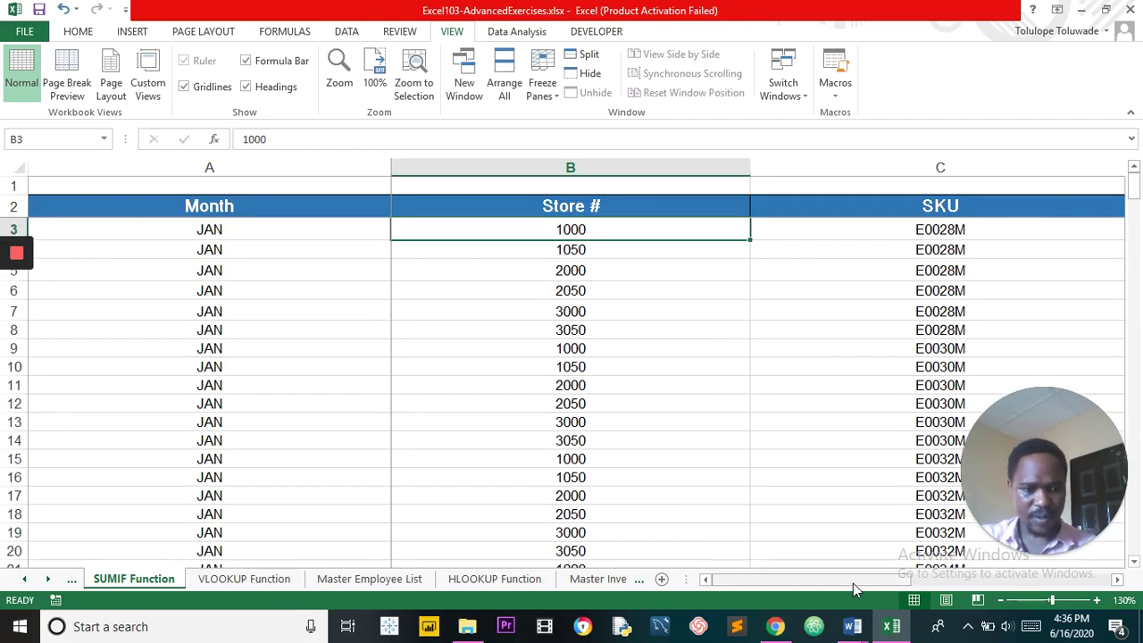
{"action": "left_click_drag", "start_coordinate": [852, 582], "coordinate": [772, 580]}
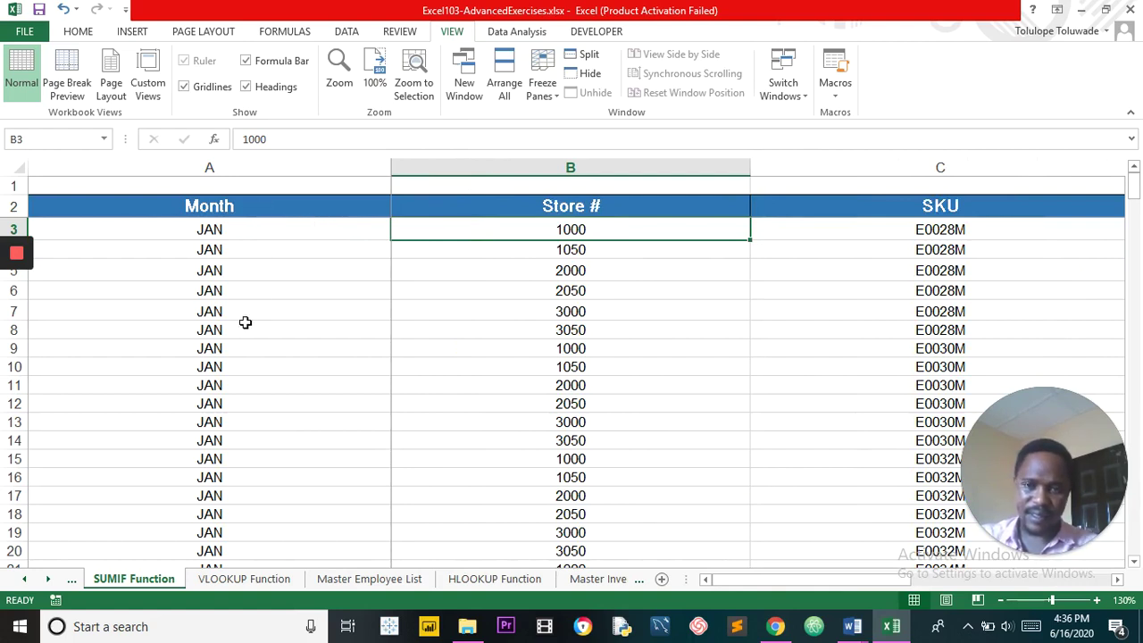
Group rows 3 to 32, the first block of JAN entries in the Month column, using the Rows option.
{"action": "left_click", "coordinate": [231, 256]}
{"action": "left_click_drag", "start_coordinate": [233, 257], "coordinate": [235, 170]}
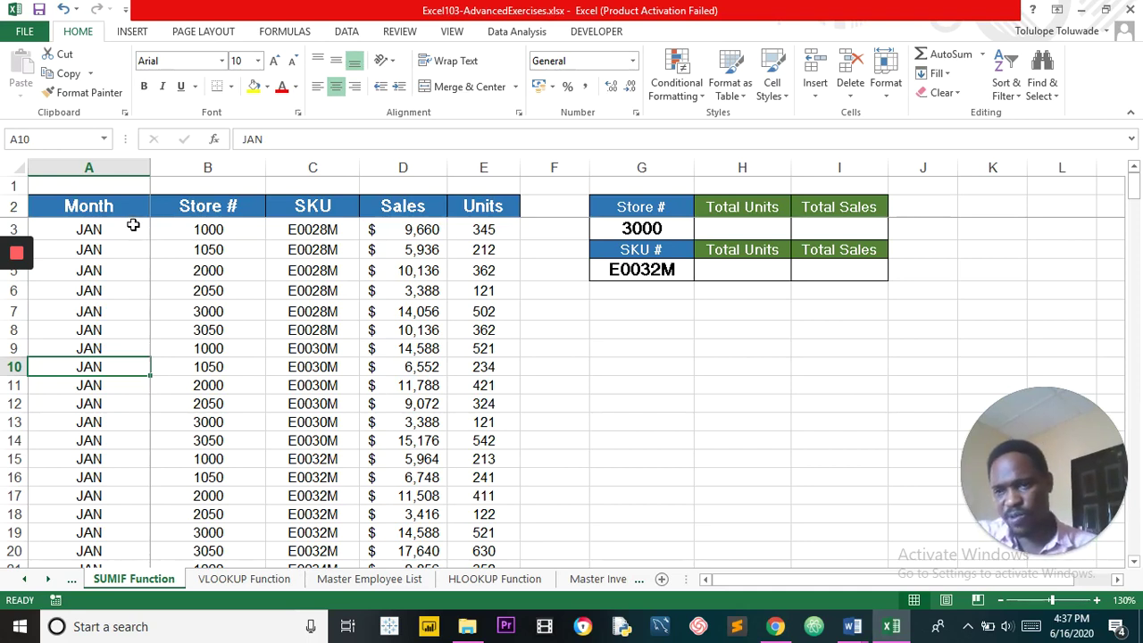
{"action": "left_click_drag", "start_coordinate": [133, 228], "coordinate": [134, 330]}
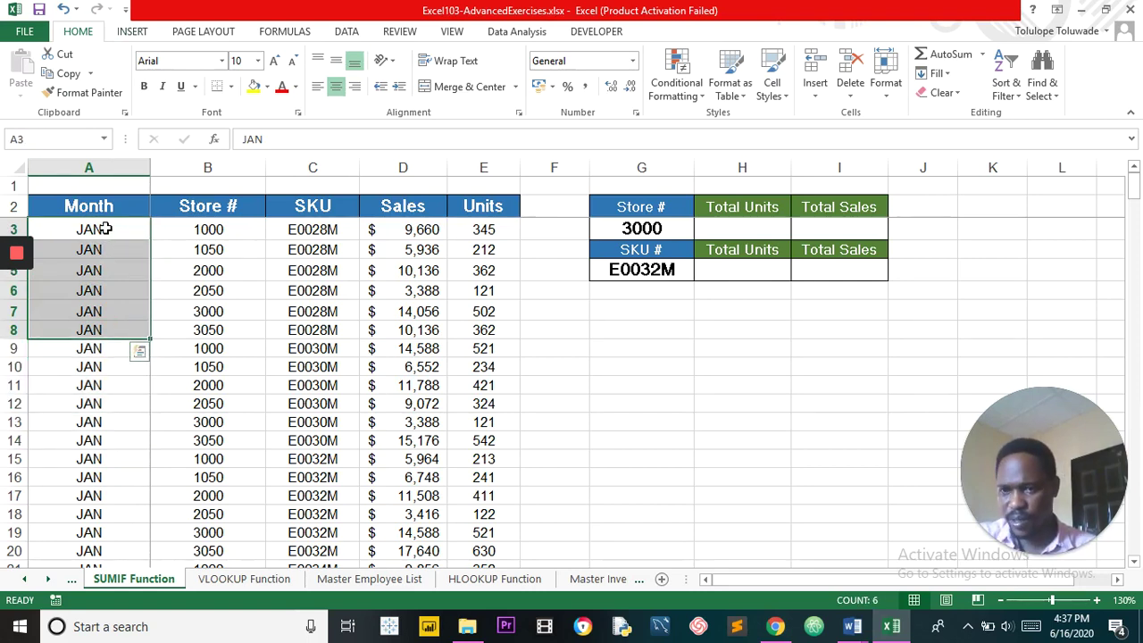
{"action": "left_click_drag", "start_coordinate": [105, 228], "coordinate": [104, 373]}
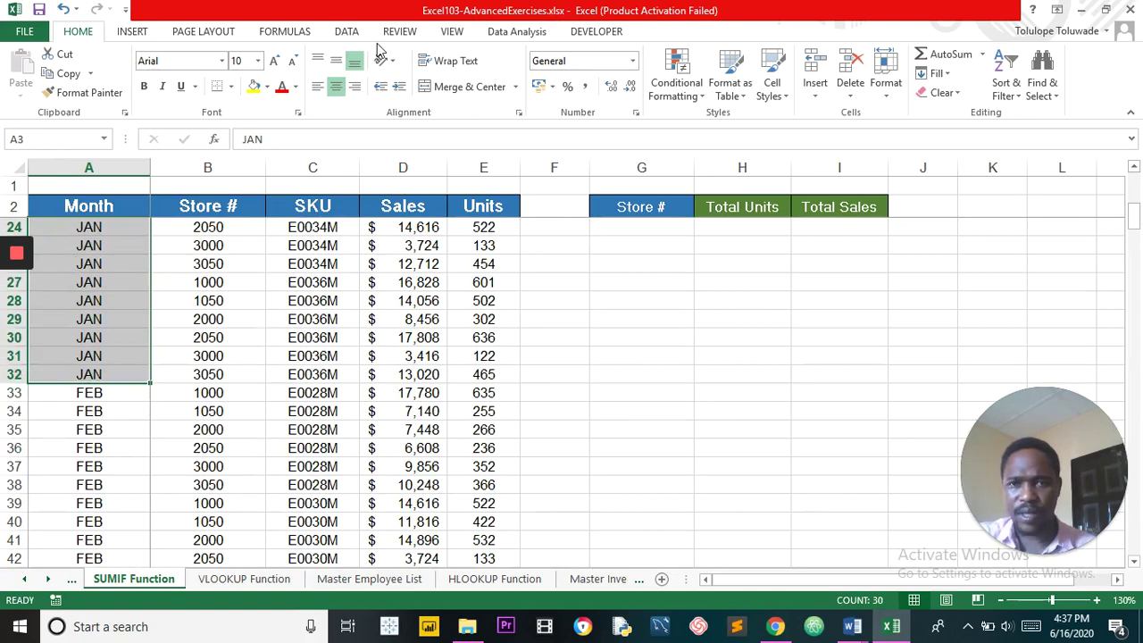
{"action": "left_click", "coordinate": [352, 34]}
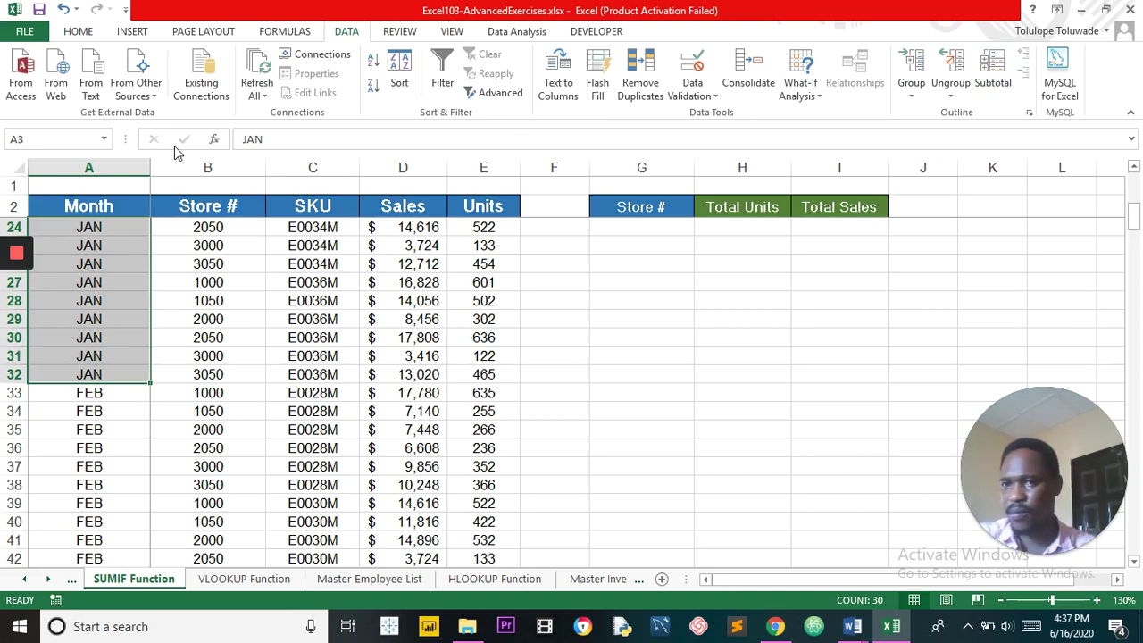
{"action": "mouse_move", "coordinate": [18, 293]}
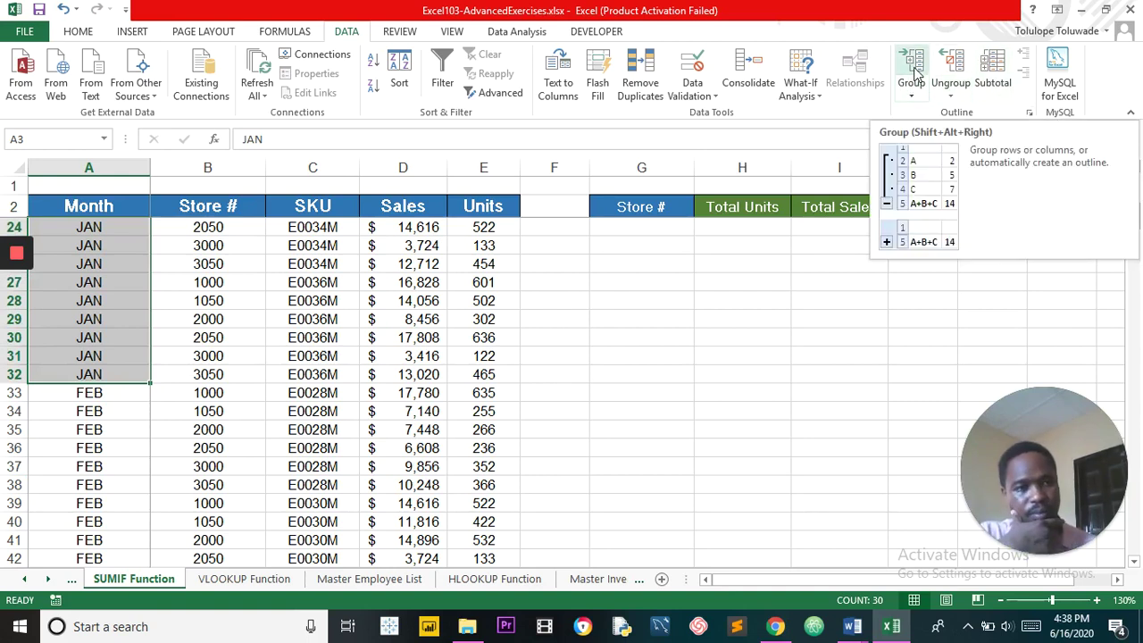
{"action": "left_click", "coordinate": [914, 73]}
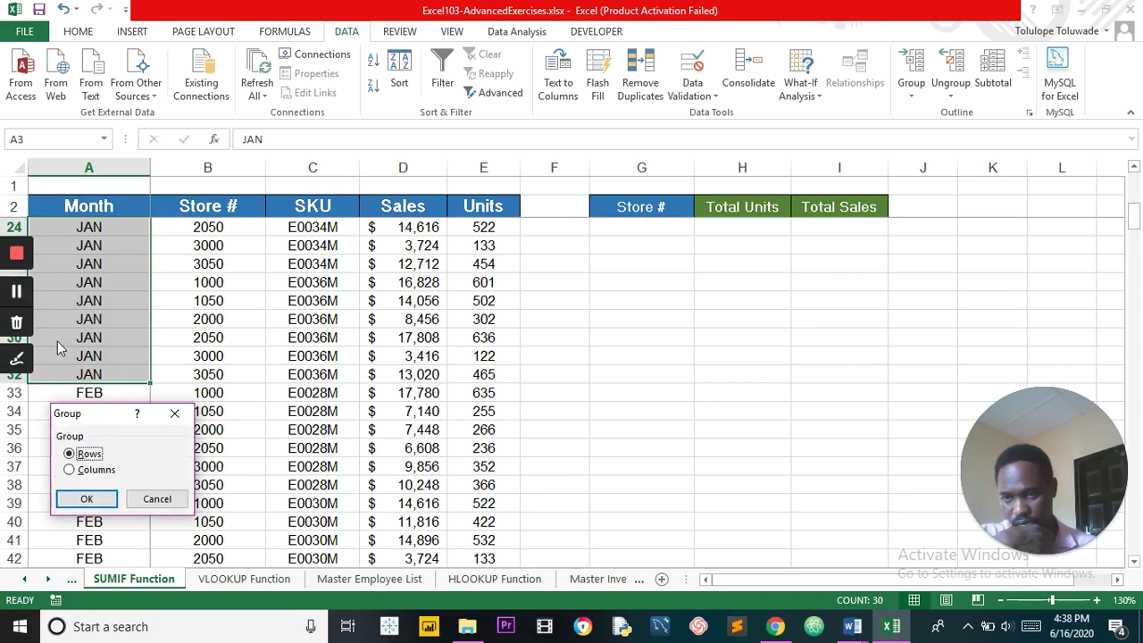
{"action": "left_click_drag", "start_coordinate": [114, 418], "coordinate": [565, 263]}
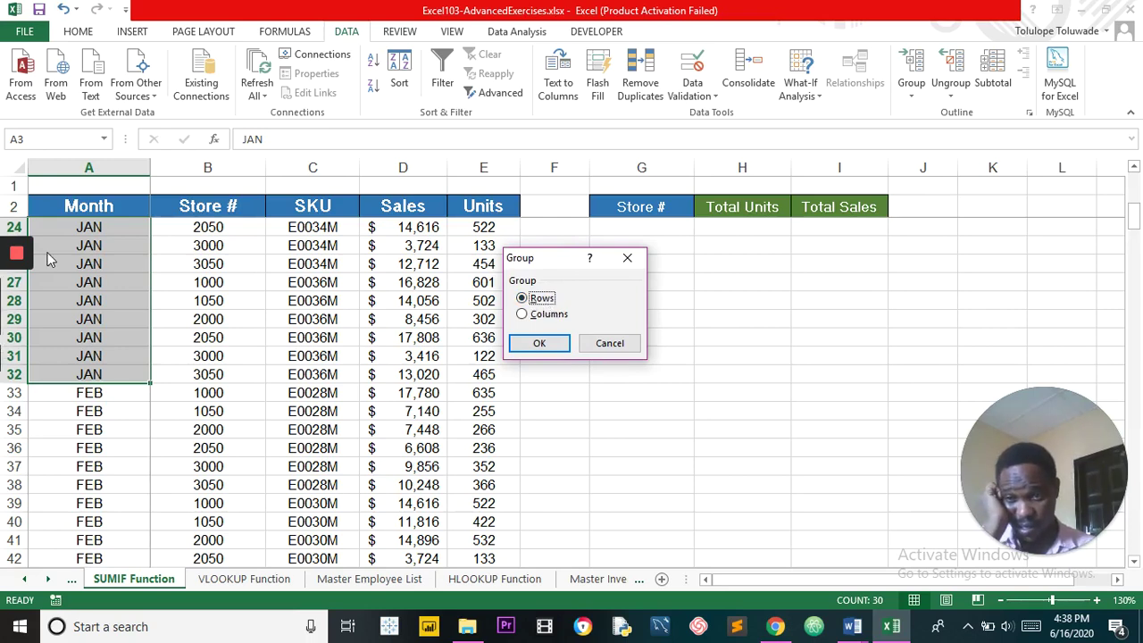
{"action": "left_click", "coordinate": [540, 344]}
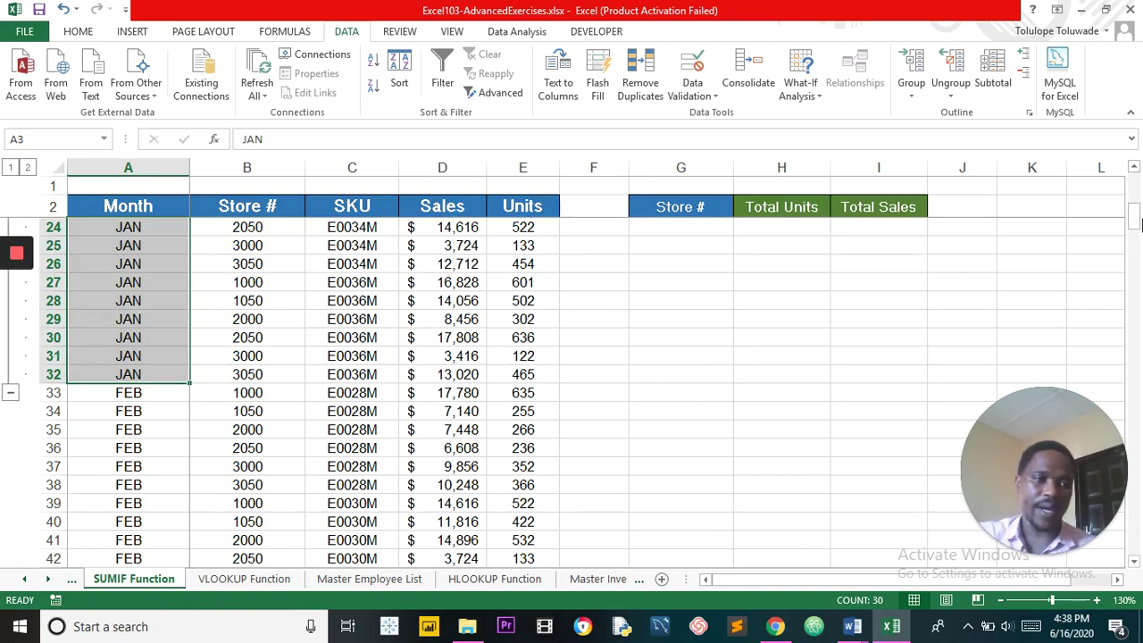
Collapse the grouped JAN rows 3 to 32 so that the data starts at row 33.
{"action": "left_click_drag", "start_coordinate": [1135, 223], "coordinate": [1136, 187]}
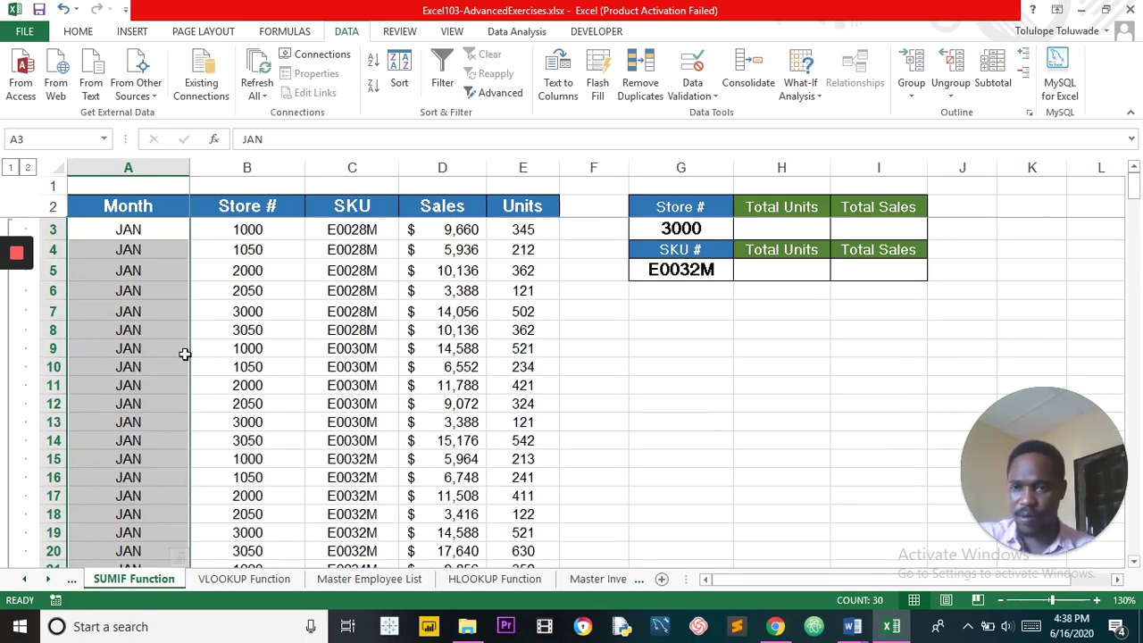
{"action": "mouse_move", "coordinate": [16, 291]}
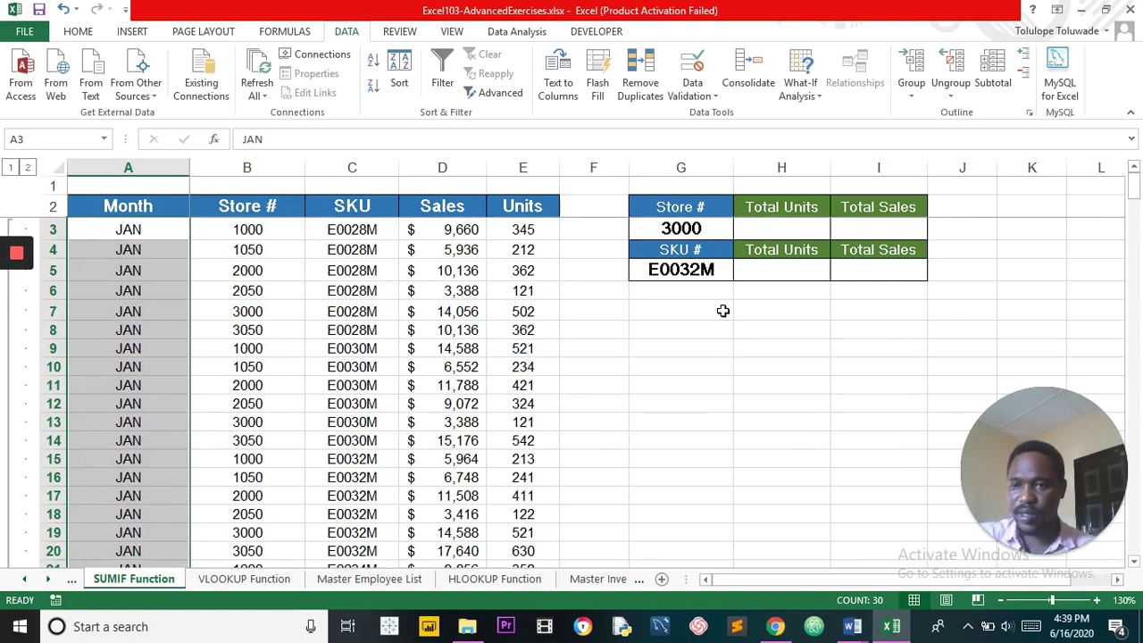
{"action": "left_click", "coordinate": [1136, 185]}
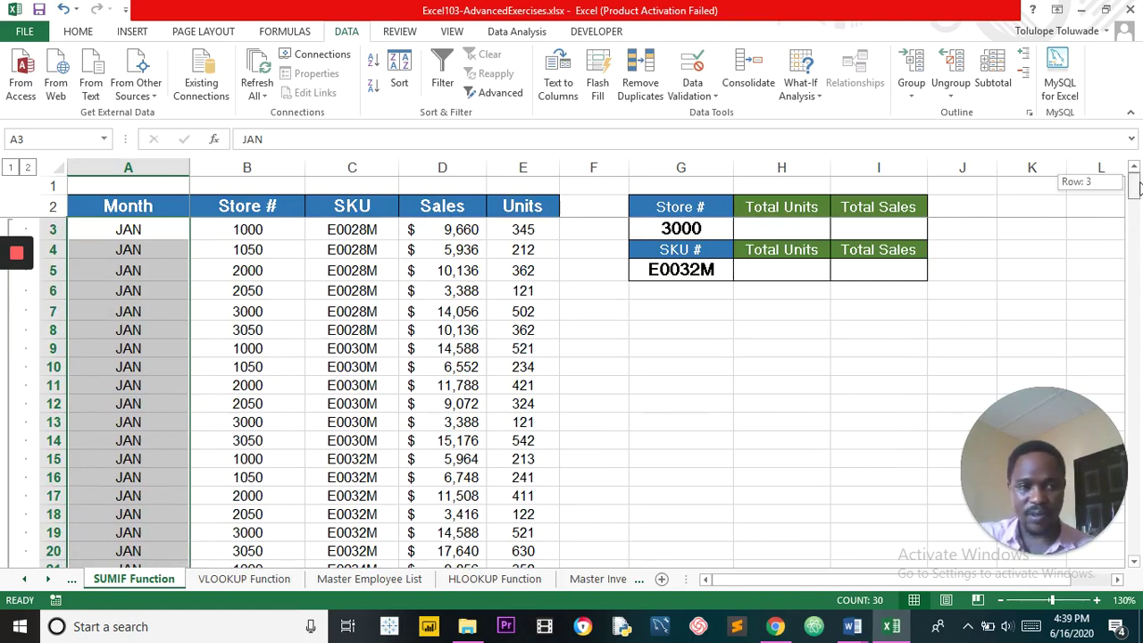
{"action": "left_click_drag", "start_coordinate": [1136, 185], "coordinate": [1136, 220]}
{"action": "mouse_move", "coordinate": [31, 343]}
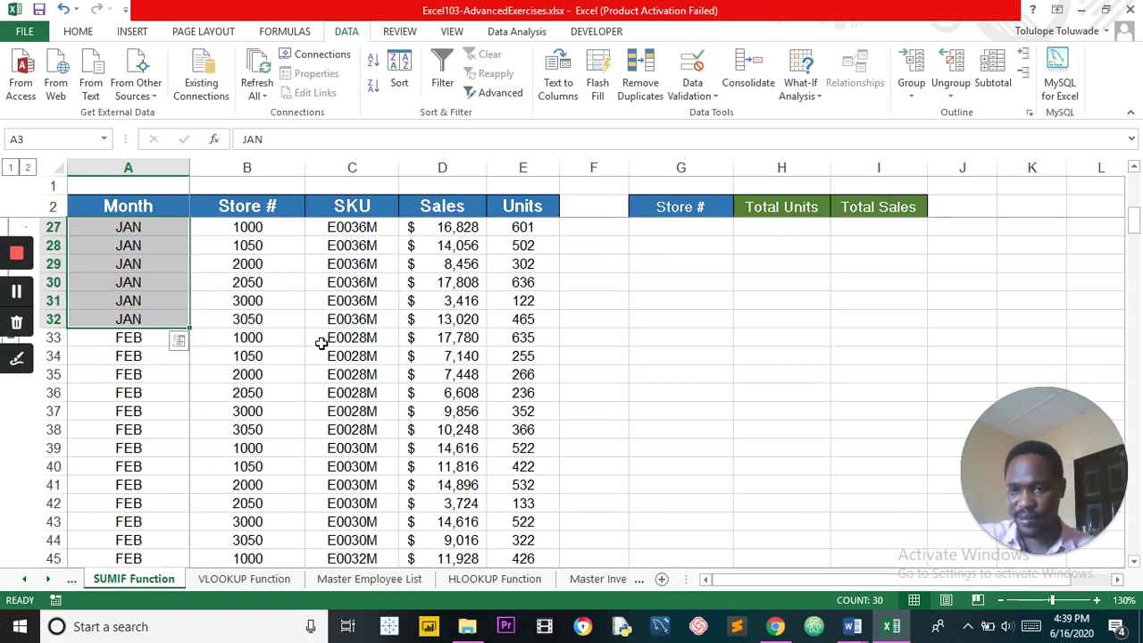
{"action": "left_click_drag", "start_coordinate": [1136, 228], "coordinate": [1136, 218]}
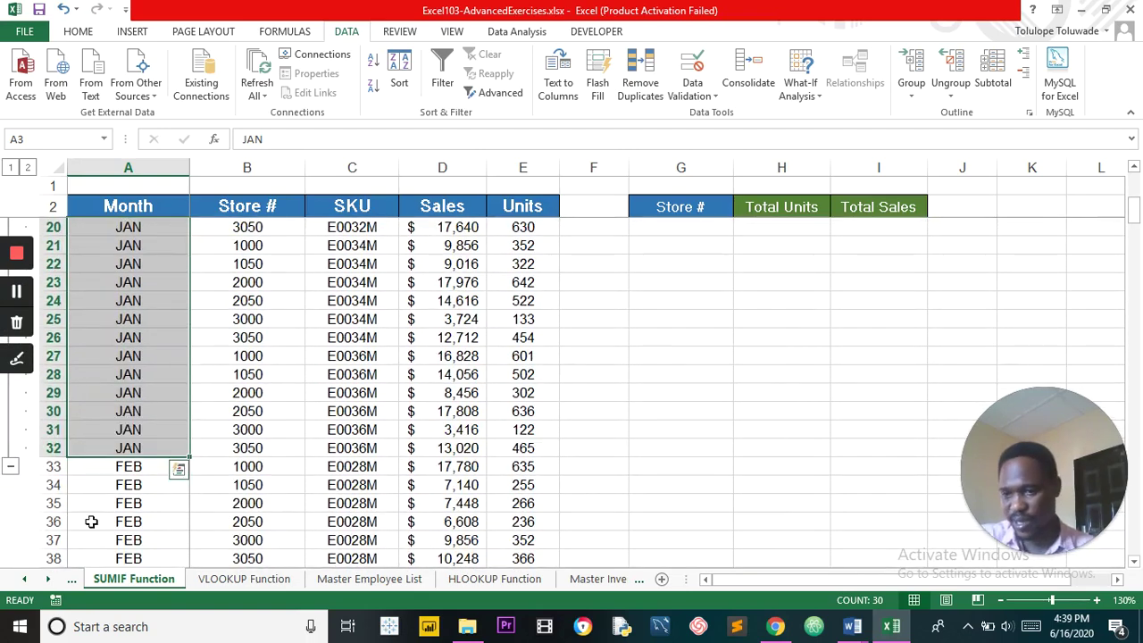
{"action": "left_click", "coordinate": [11, 468]}
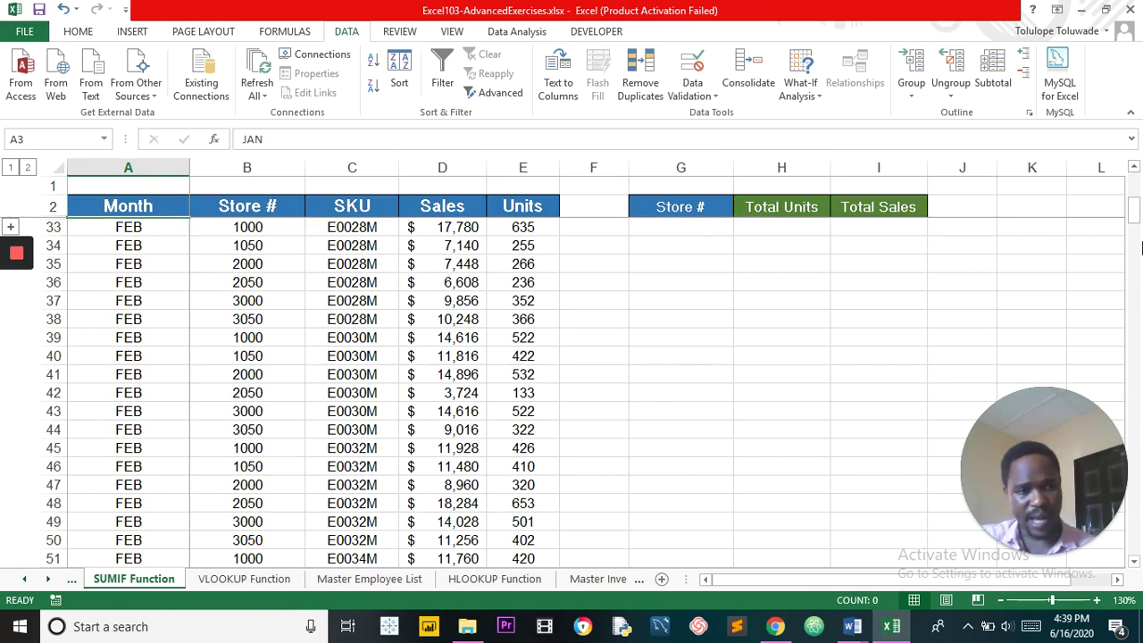
Expand the collapsed group above row 33 to show the JAN rows again.
{"action": "left_click_drag", "start_coordinate": [1136, 209], "coordinate": [1138, 183]}
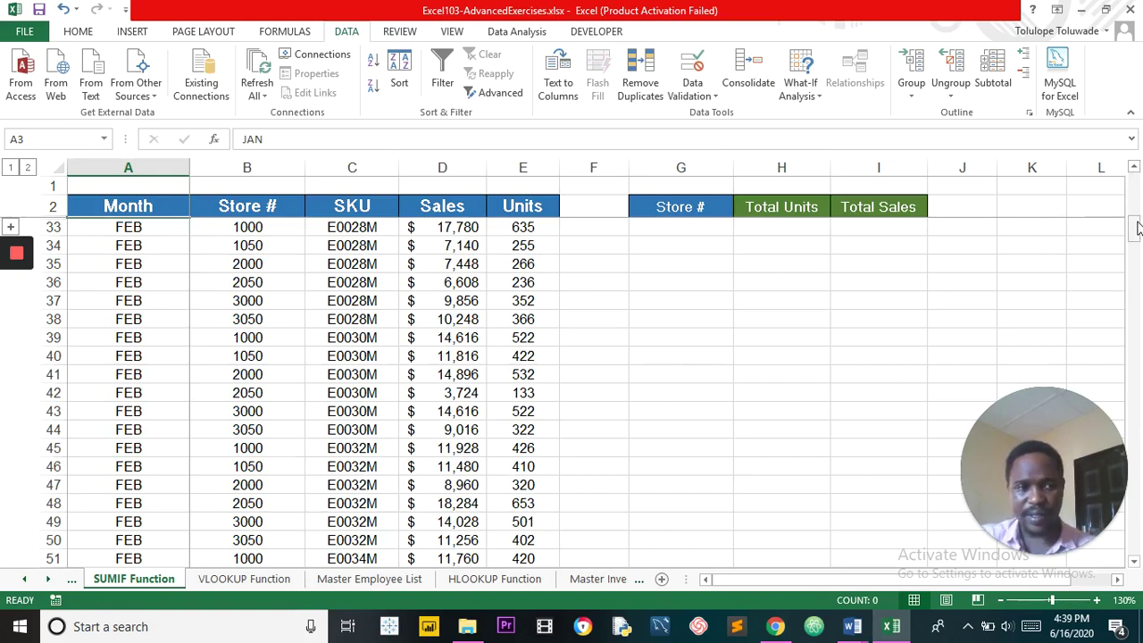
{"action": "left_click_drag", "start_coordinate": [1137, 232], "coordinate": [1137, 185]}
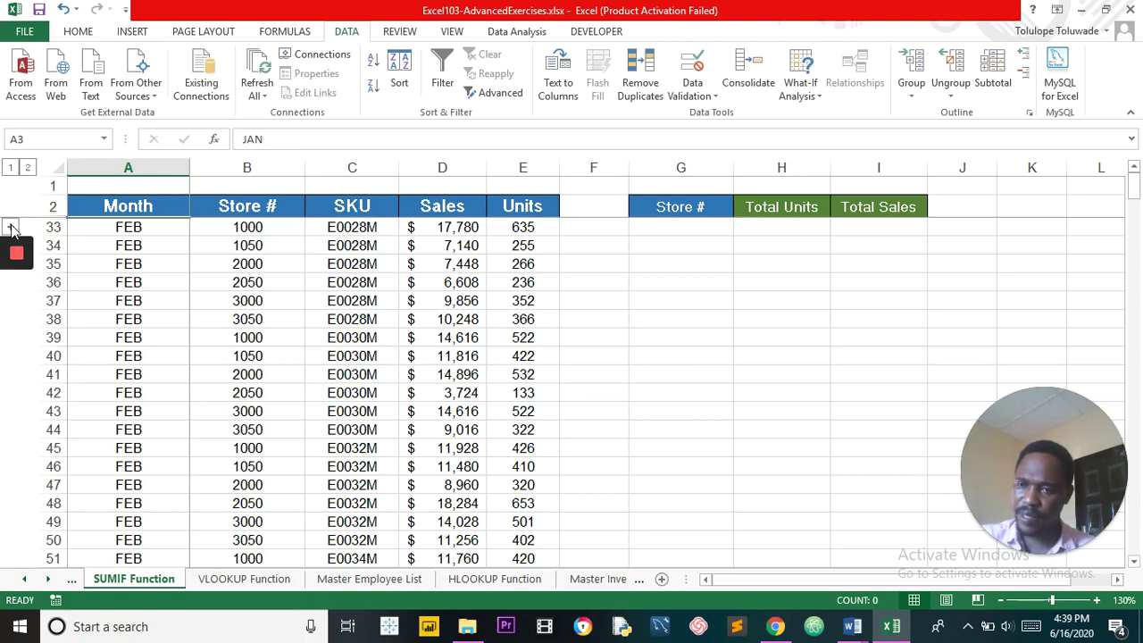
{"action": "left_click", "coordinate": [11, 229]}
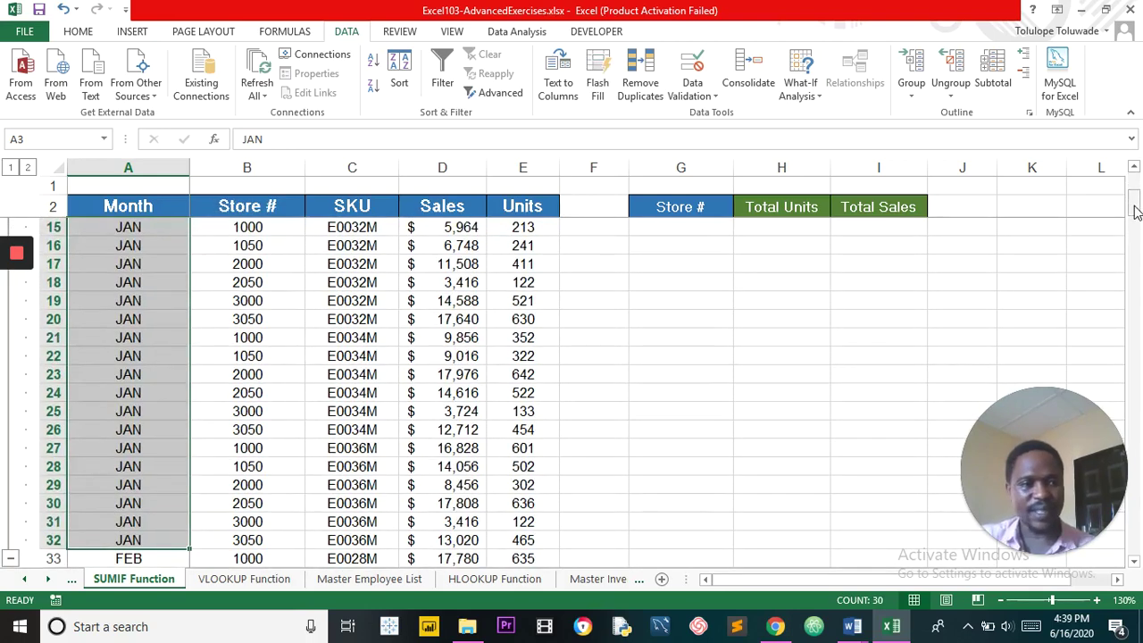
{"action": "left_click_drag", "start_coordinate": [1137, 210], "coordinate": [1136, 185]}
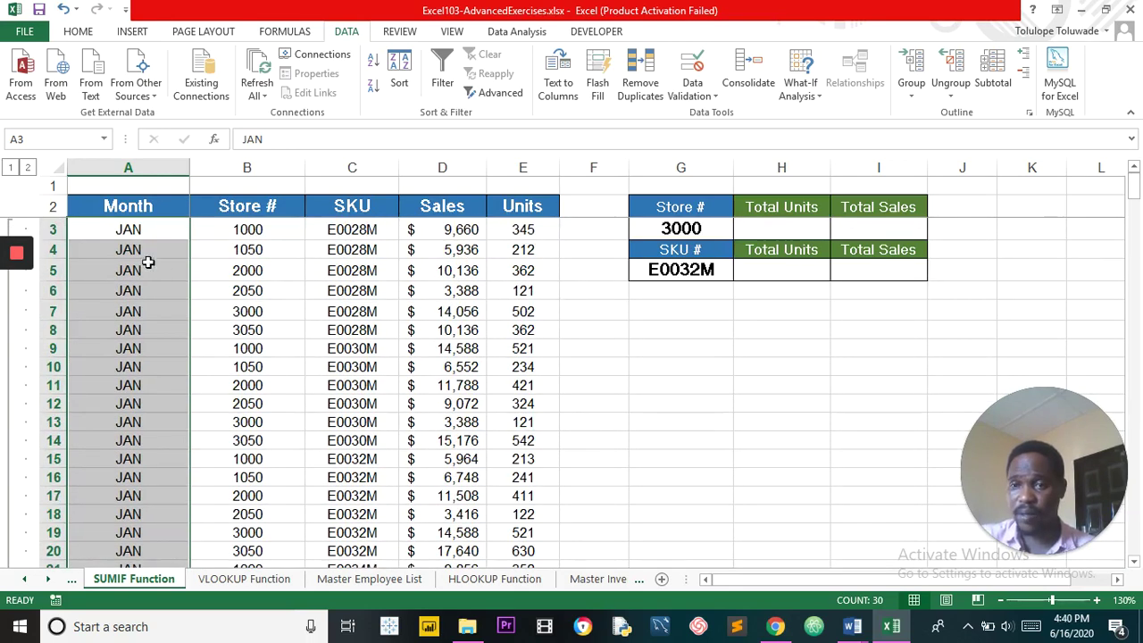
{"action": "mouse_move", "coordinate": [18, 295]}
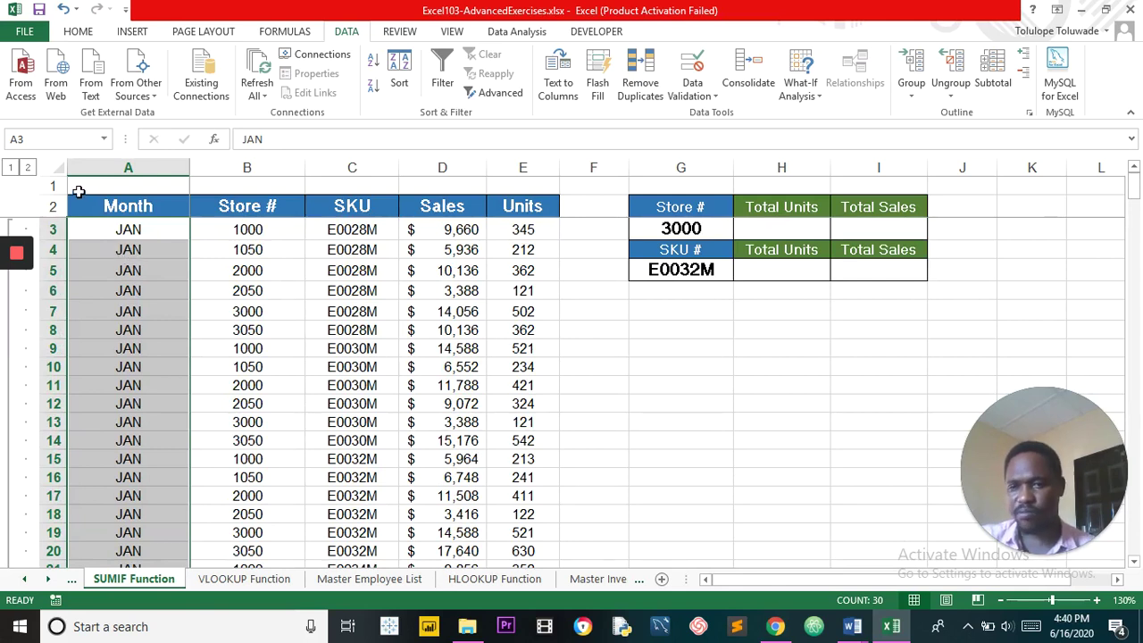
{"action": "left_click_drag", "start_coordinate": [75, 187], "coordinate": [333, 206]}
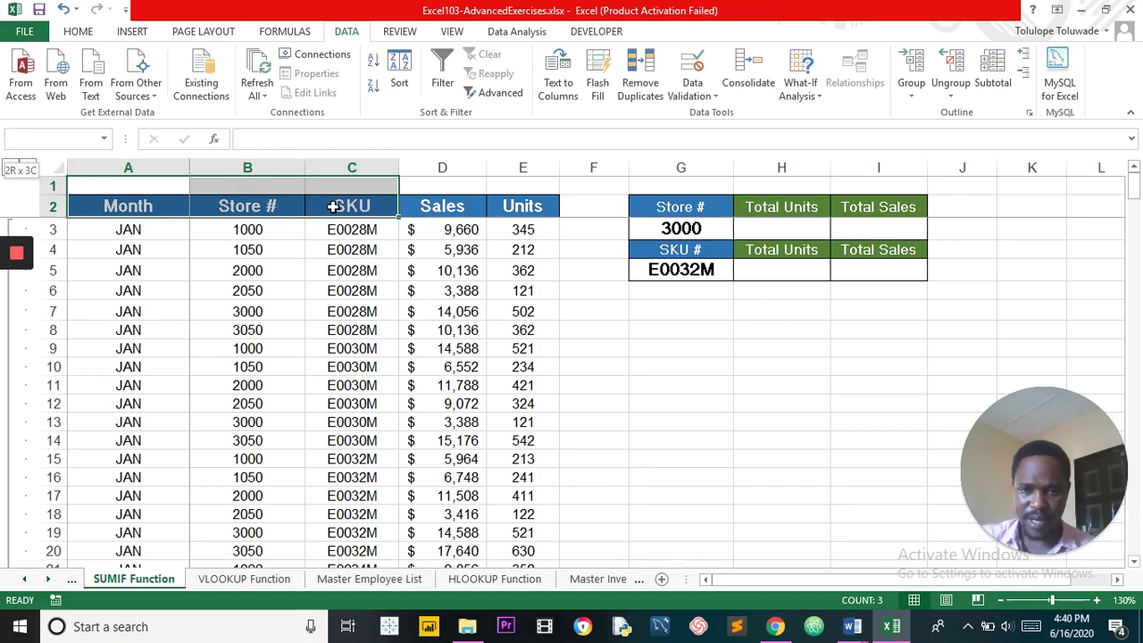
{"action": "left_click", "coordinate": [103, 184]}
{"action": "left_click", "coordinate": [135, 159]}
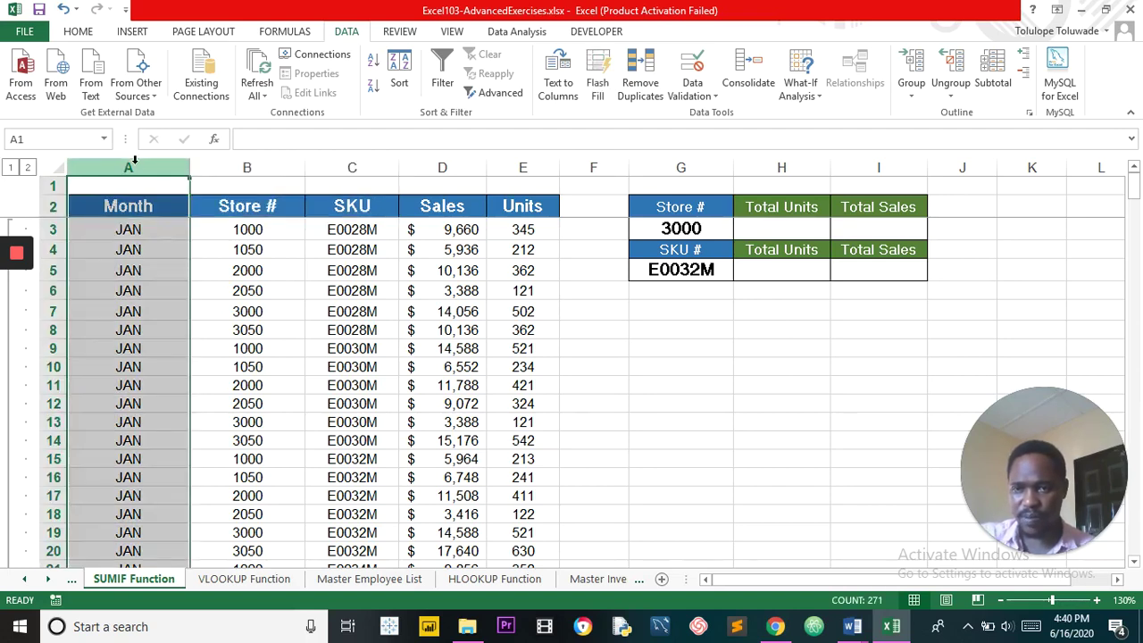
{"action": "left_click", "coordinate": [226, 161], "text": "ctrl"}
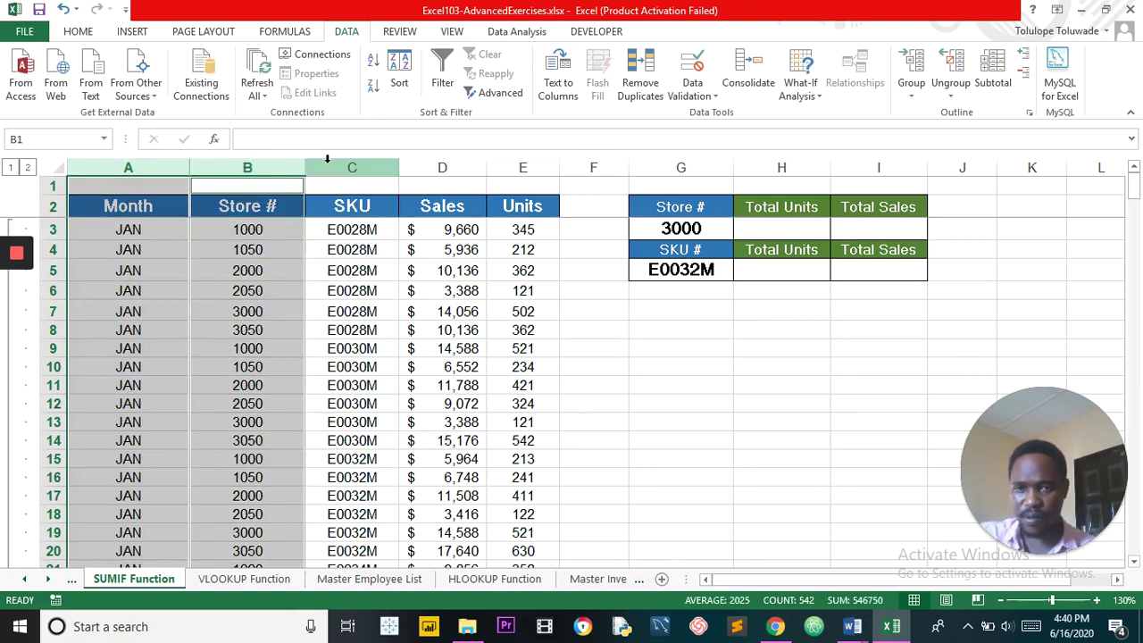
{"action": "left_click", "coordinate": [327, 160], "text": "ctrl"}
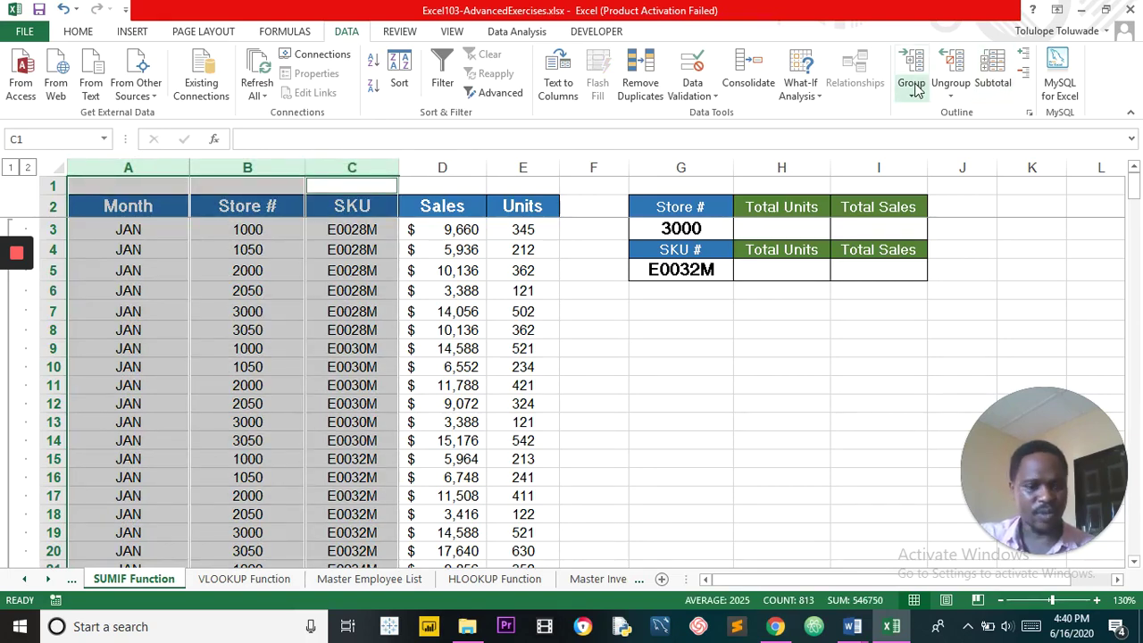
Select cells A3 to A122 in the Month column and ungroup their rows.
{"action": "left_click", "coordinate": [109, 227]}
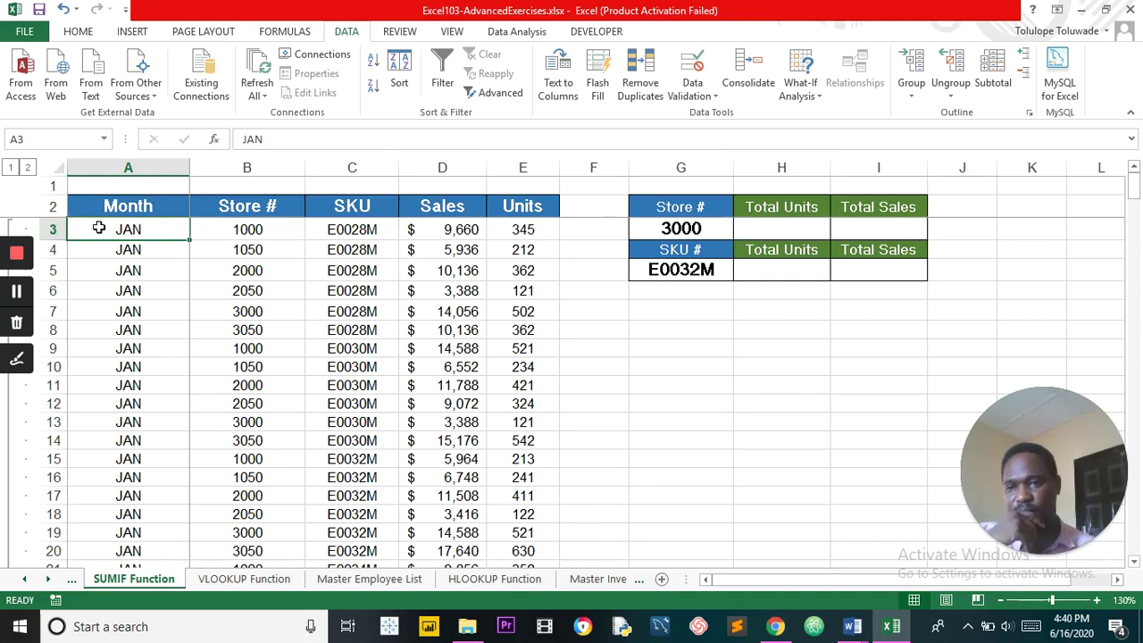
{"action": "left_click_drag", "start_coordinate": [105, 225], "coordinate": [134, 193]}
{"action": "left_click_drag", "start_coordinate": [134, 194], "coordinate": [145, 428]}
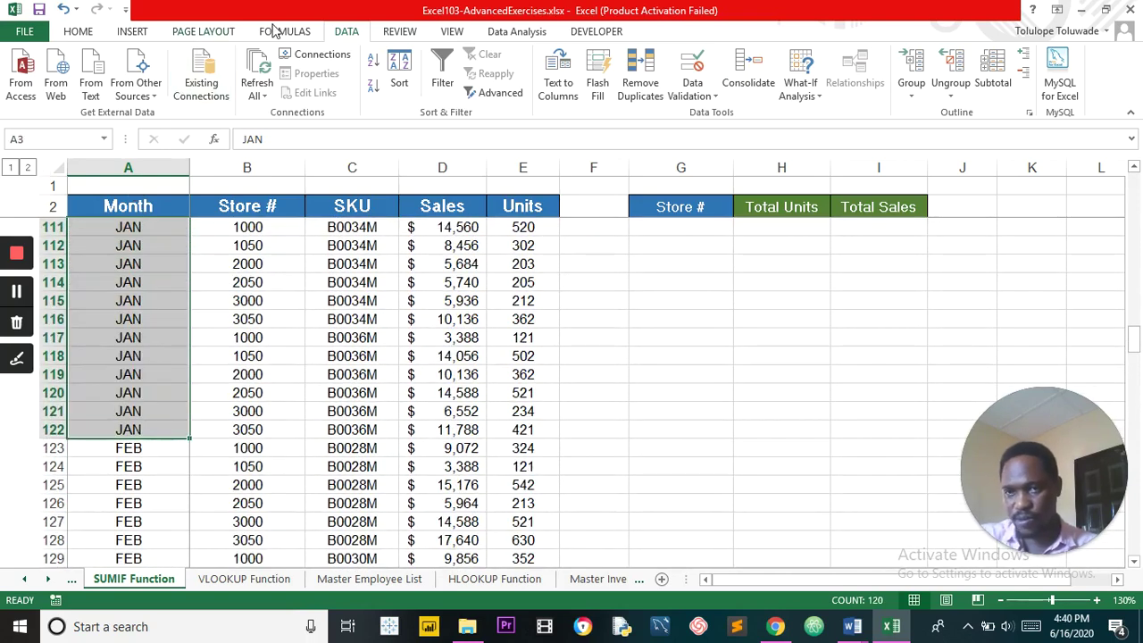
{"action": "left_click", "coordinate": [952, 72]}
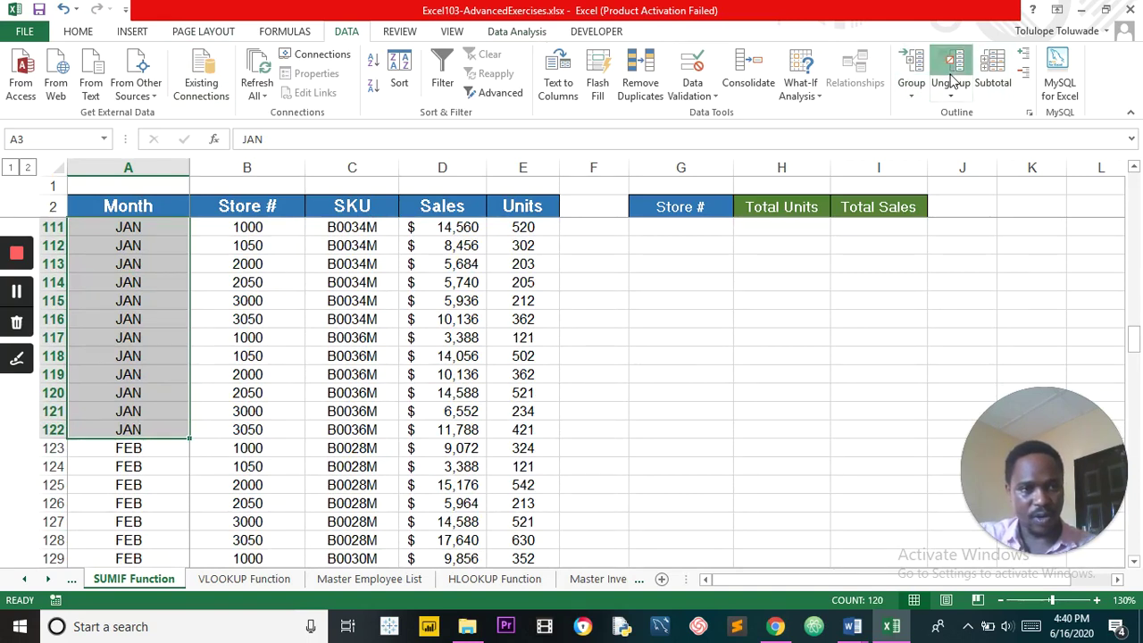
{"action": "left_click", "coordinate": [539, 345]}
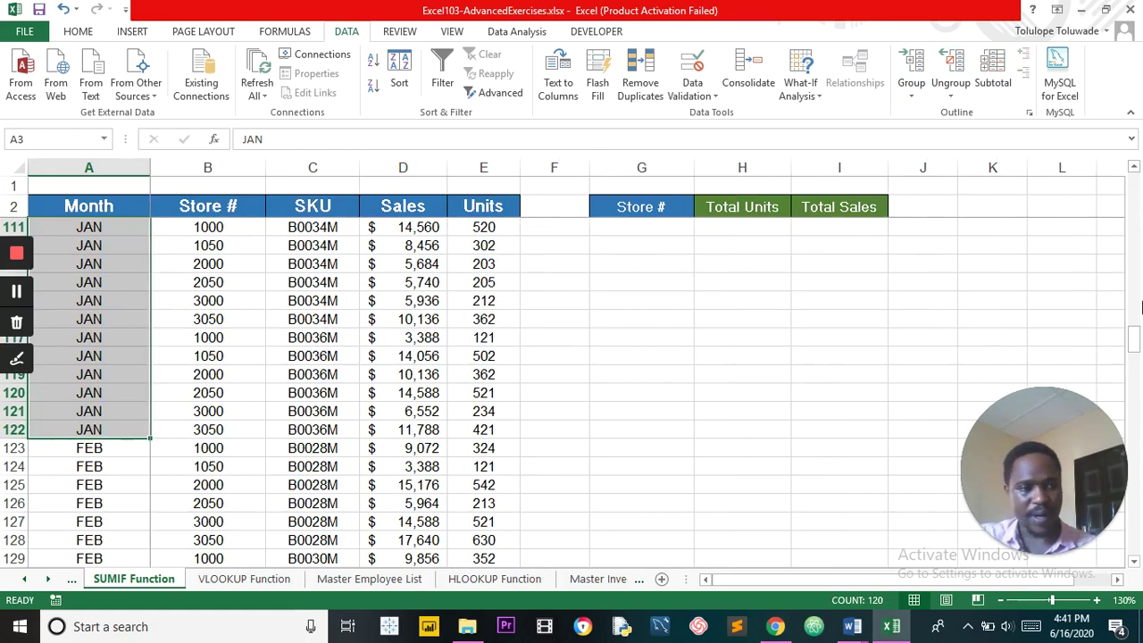
{"action": "left_click_drag", "start_coordinate": [1138, 340], "coordinate": [1138, 208]}
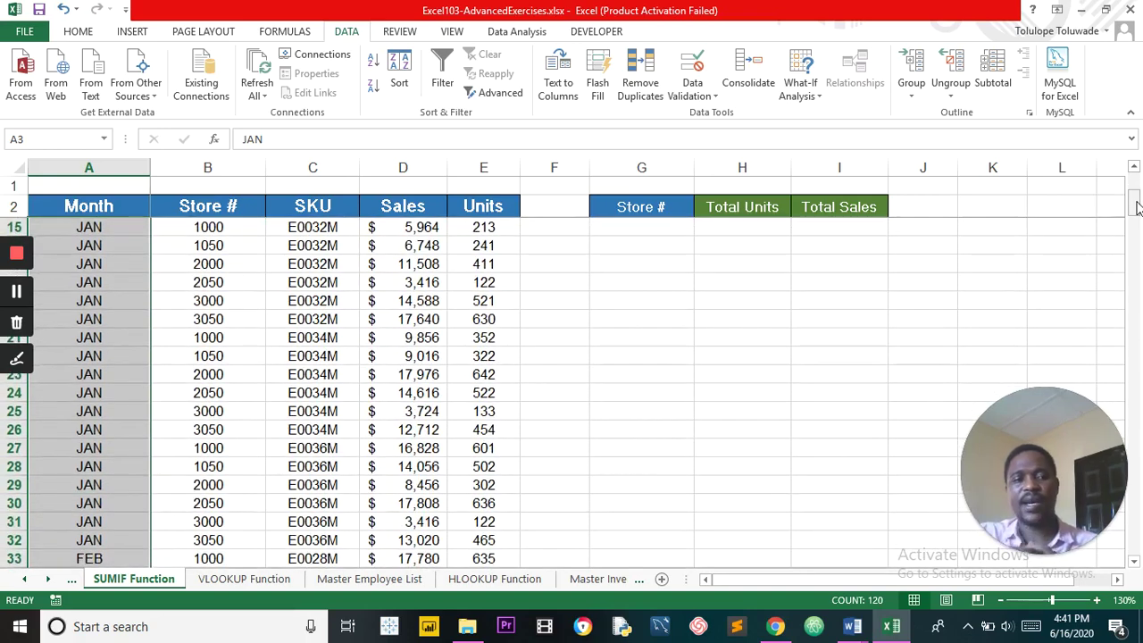